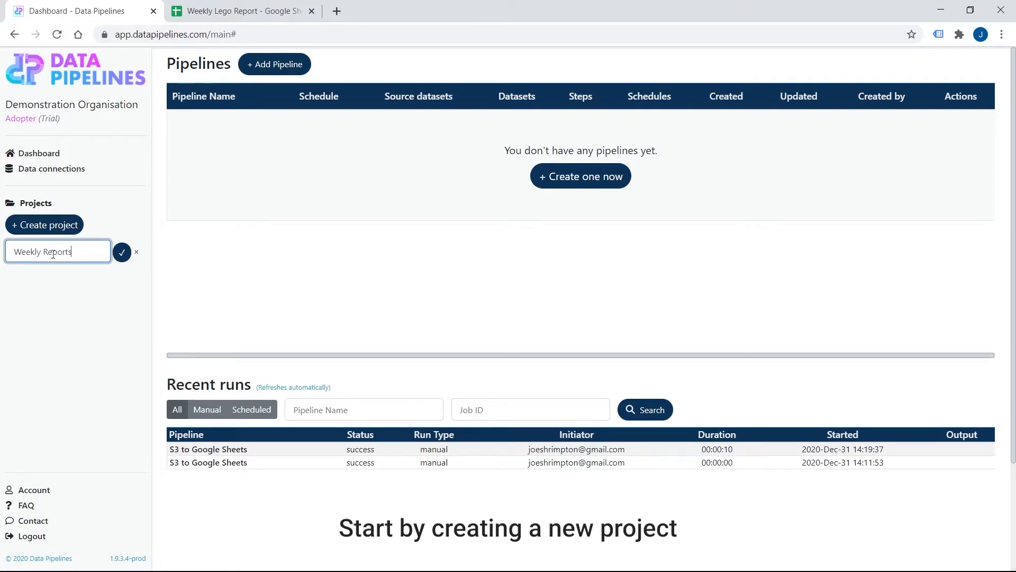
Step: Create the project Weekly Reports and open it
left_click(123, 253)
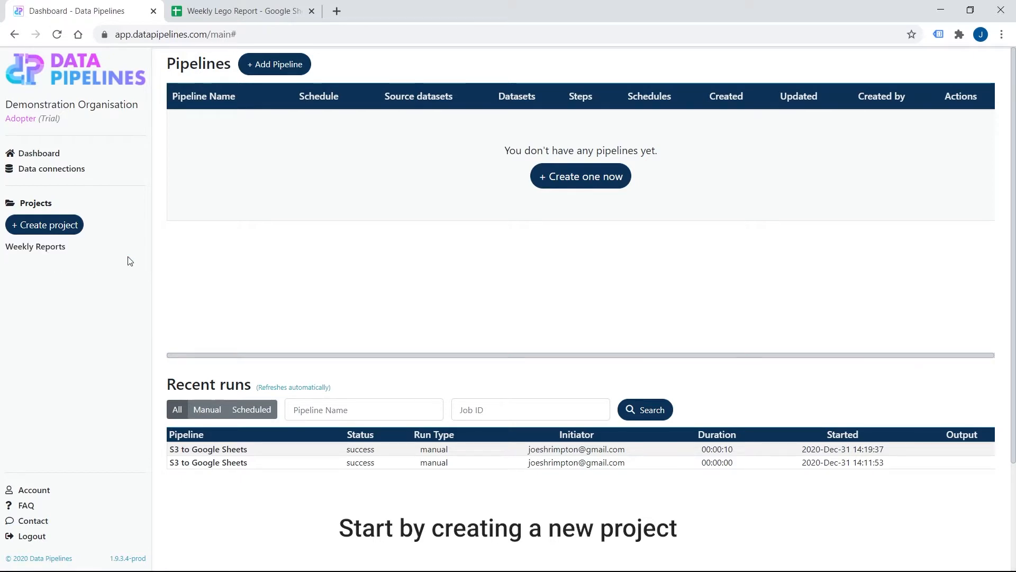
left_click(49, 248)
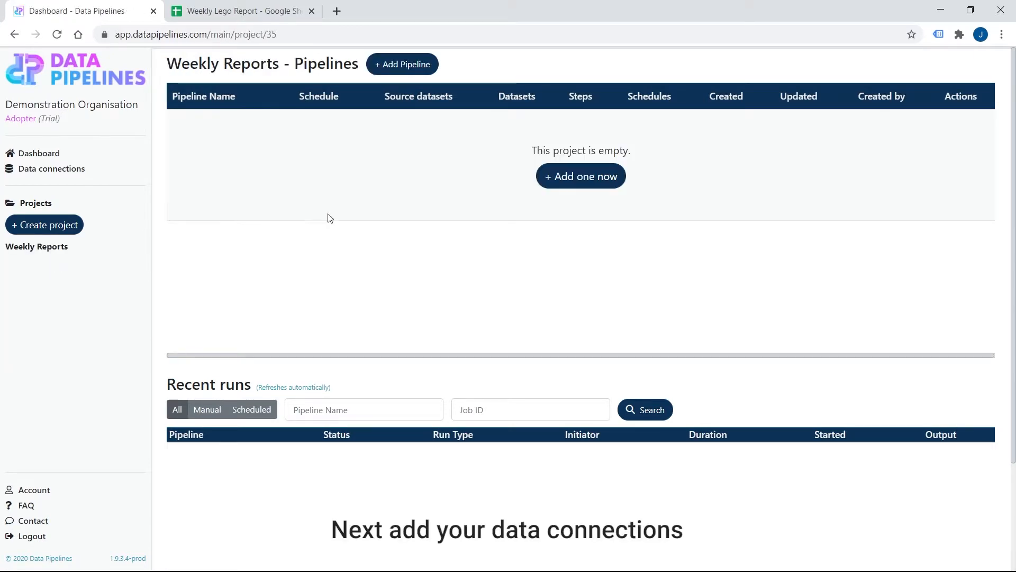
Step: Start a new Google Sheet data connection and copy the service account's e-mail address
left_click(51, 169)
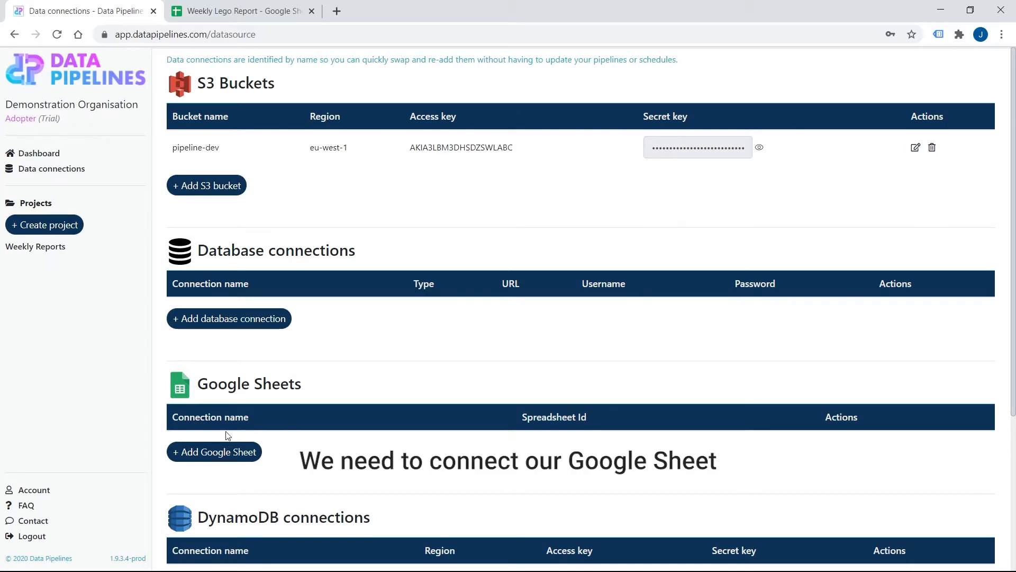
left_click(213, 456)
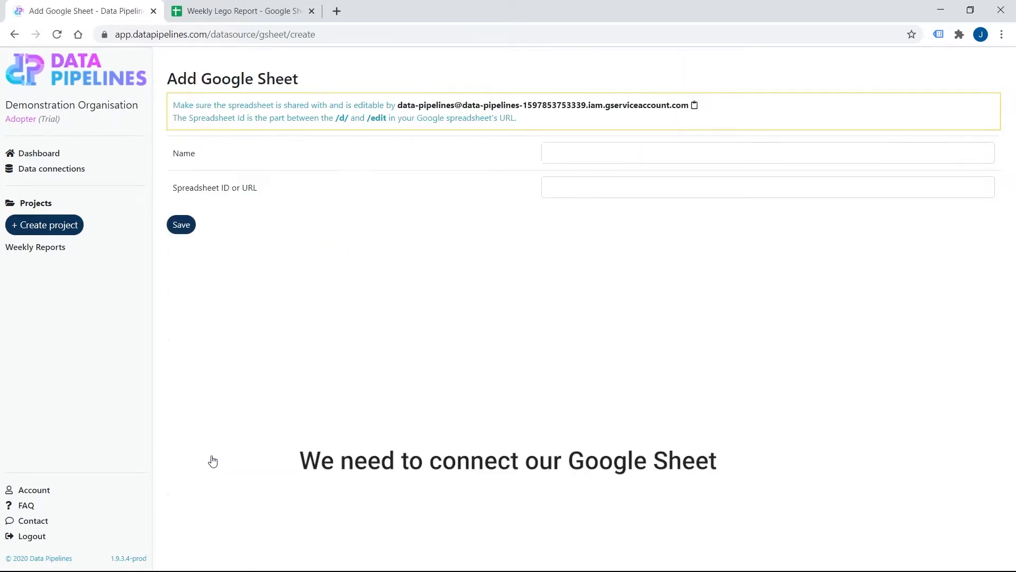
left_click(695, 105)
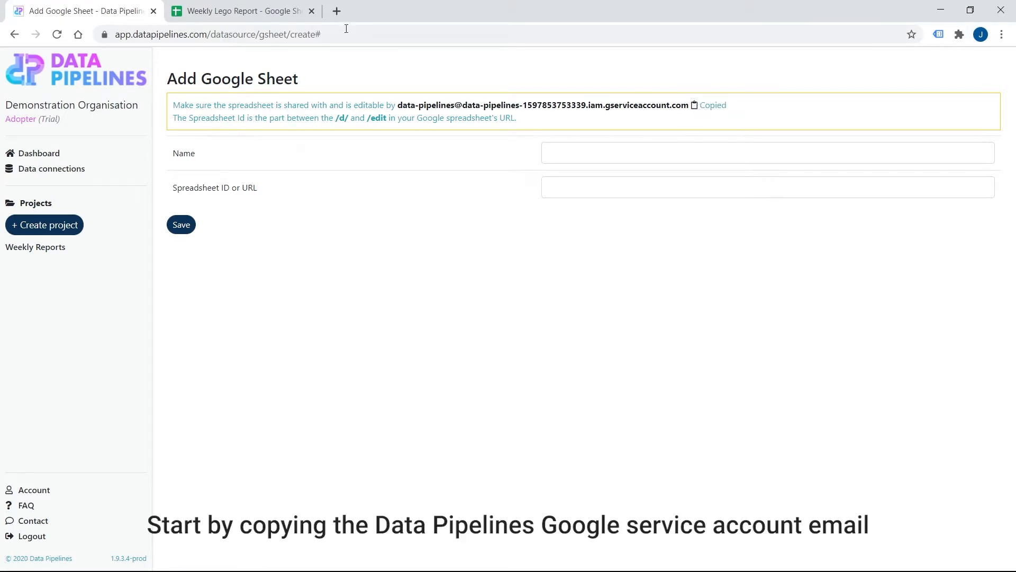
Step: Share the Weekly Lego Report spreadsheet with the copied service account e-mail as Editor and send the invitation
left_click(233, 11)
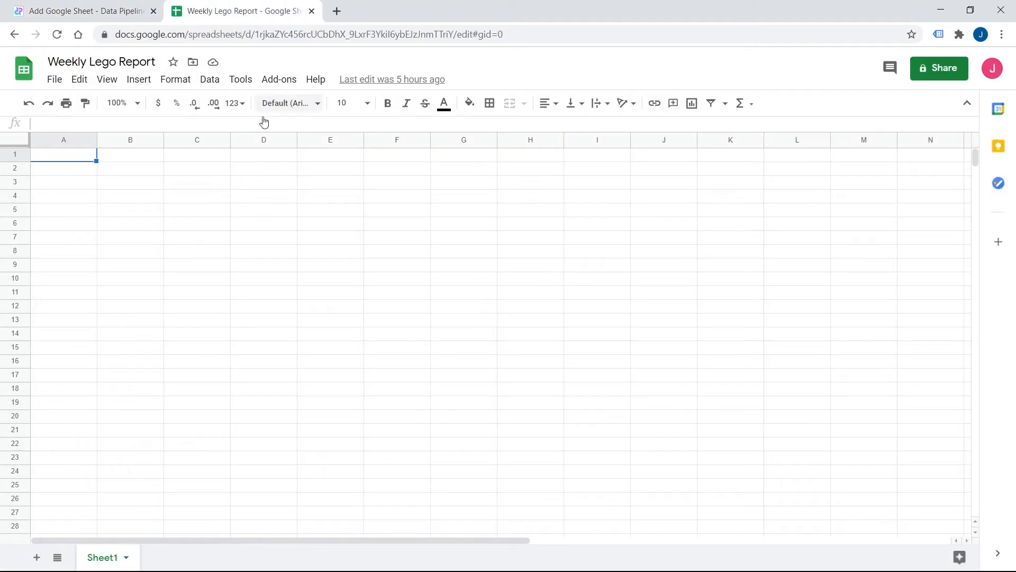
left_click(935, 74)
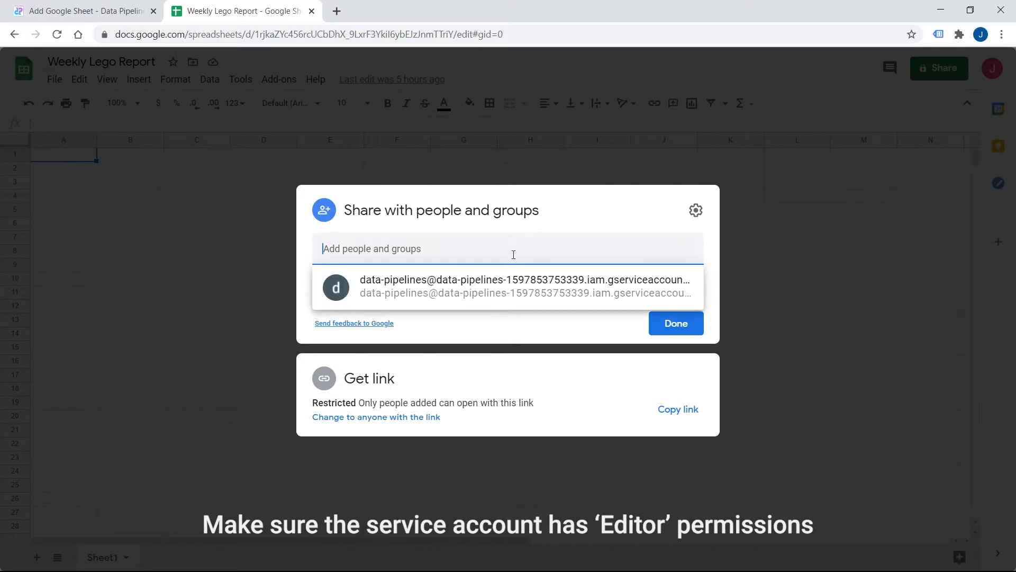
key("ctrl+v")
left_click(522, 281)
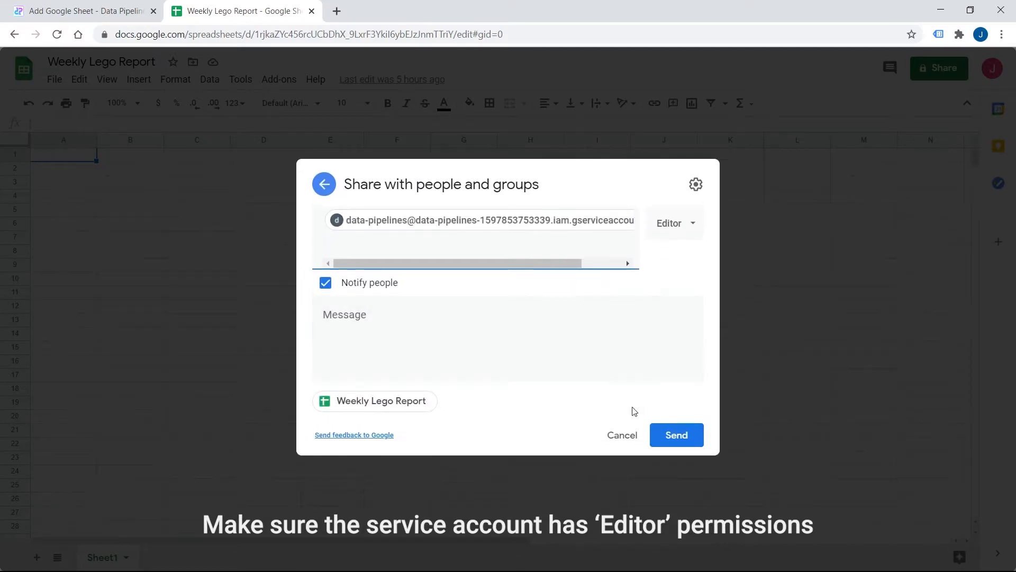
left_click(669, 441)
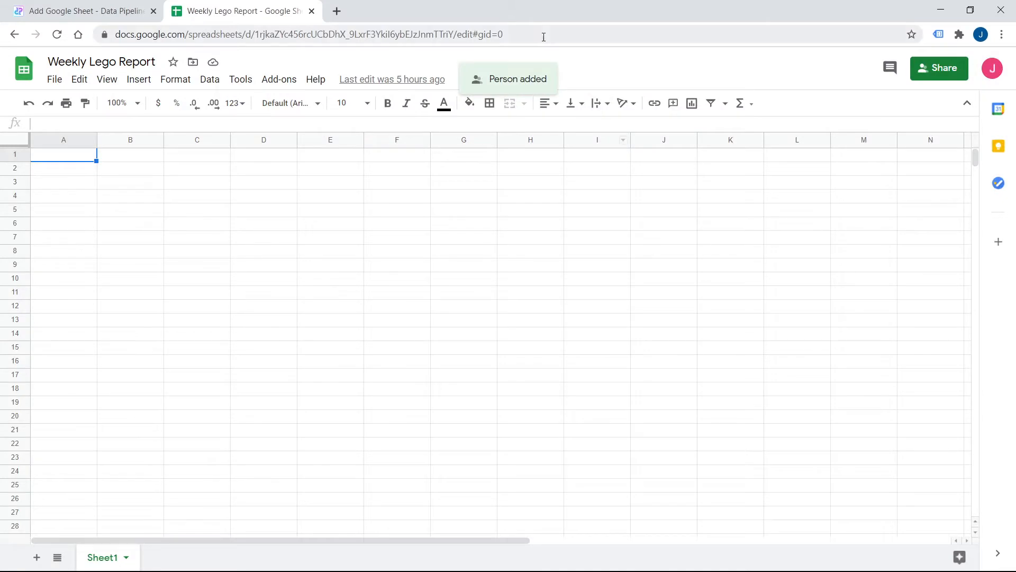
Step: Copy the Weekly Lego Report spreadsheet's full URL into the new connection's spreadsheet ID or URL
left_click_drag(543, 37, 79, 62)
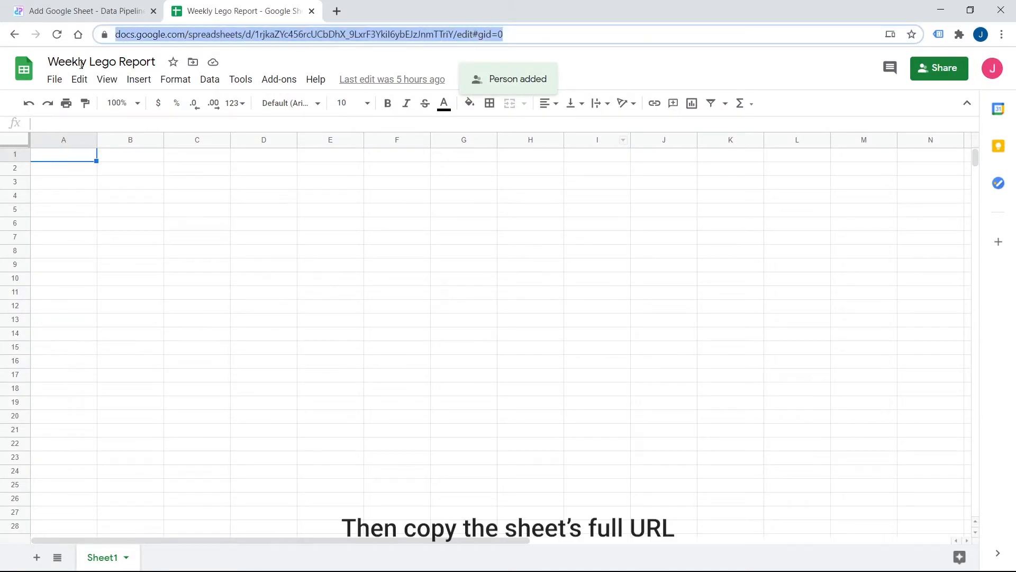
left_click(68, 12)
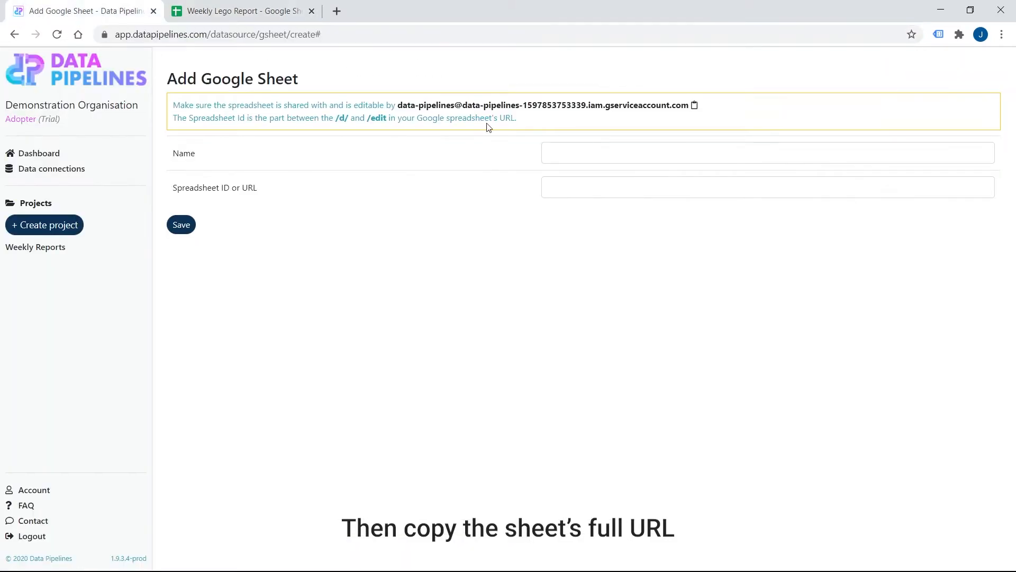
left_click(565, 192)
key("ctrl+v")
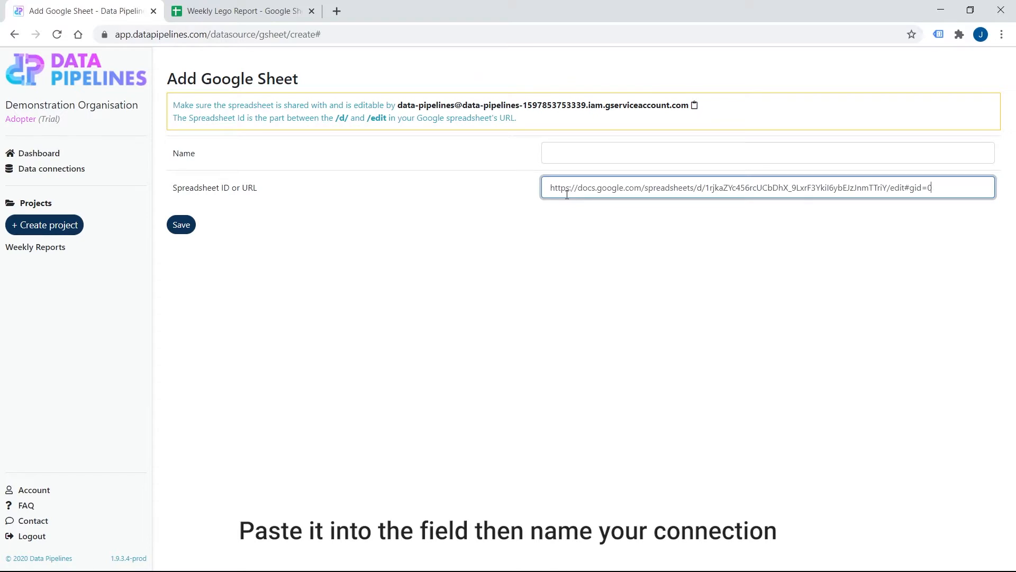
Step: Name the Google Sheet connection Weekly Report and save it
left_click(576, 153)
type("Wee")
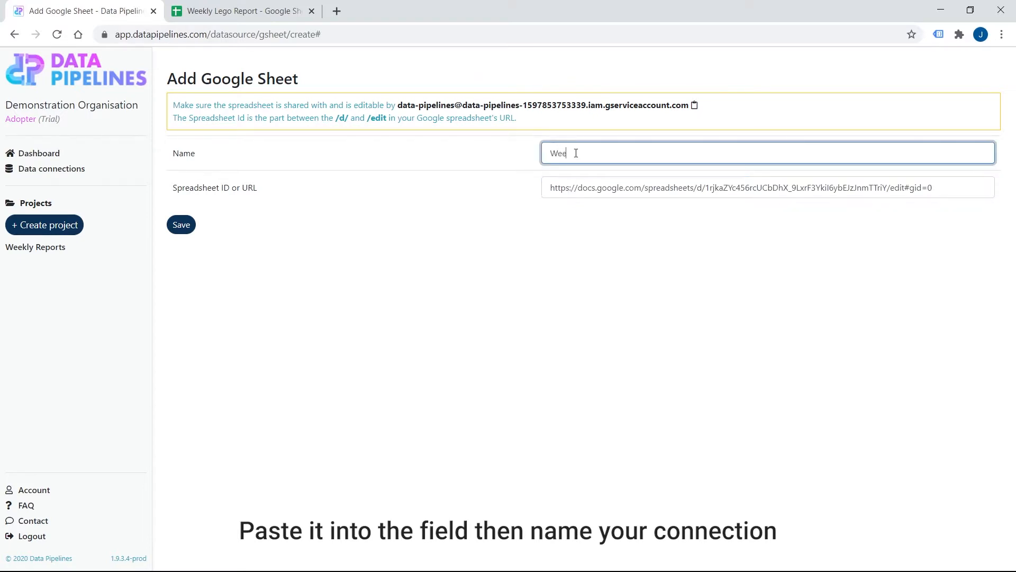
type("kly Report")
left_click(182, 225)
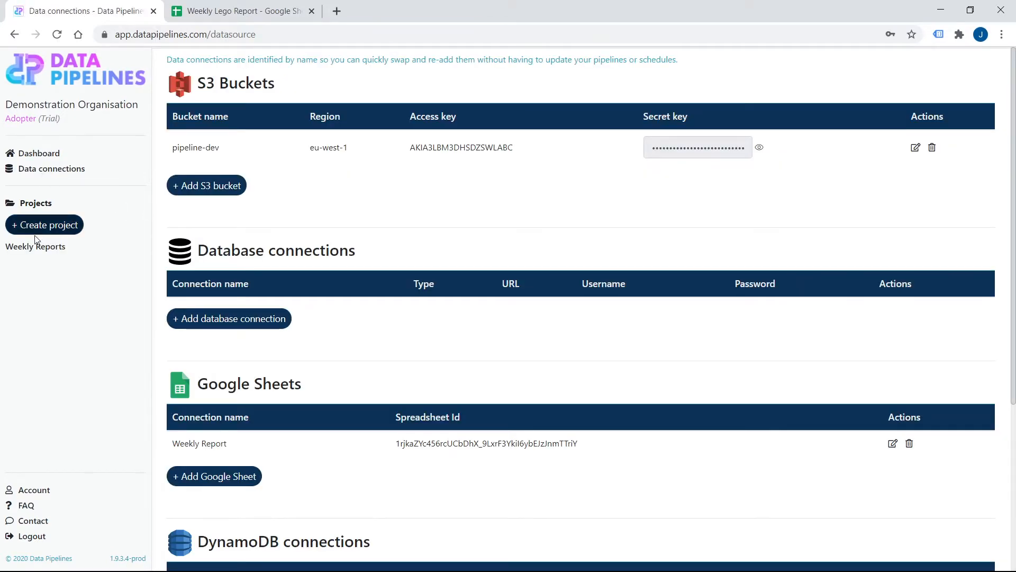
Step: Create a new pipeline named "Weekly Lego S3 - GS" in the Weekly Reports project
left_click(31, 249)
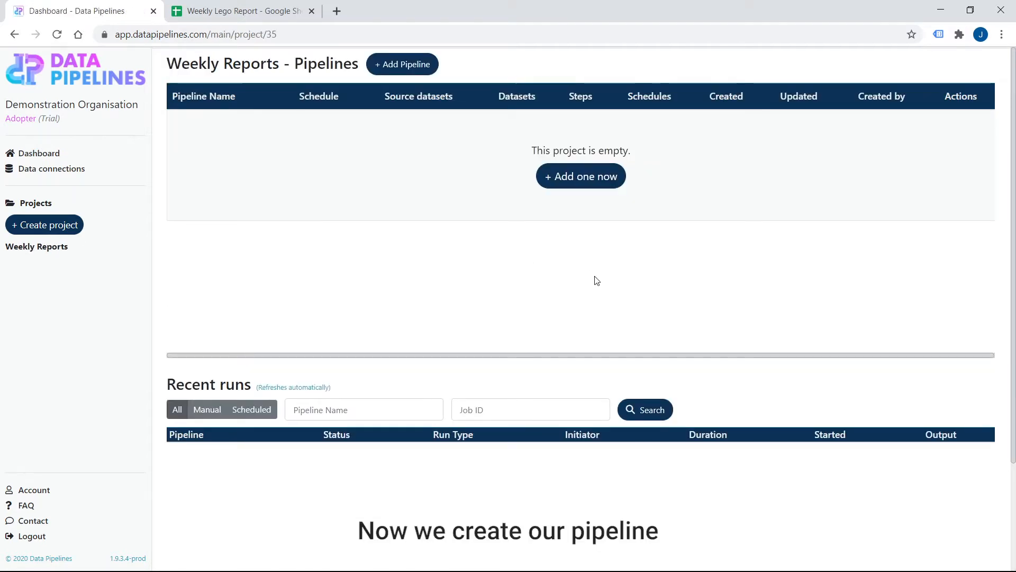
left_click(405, 67)
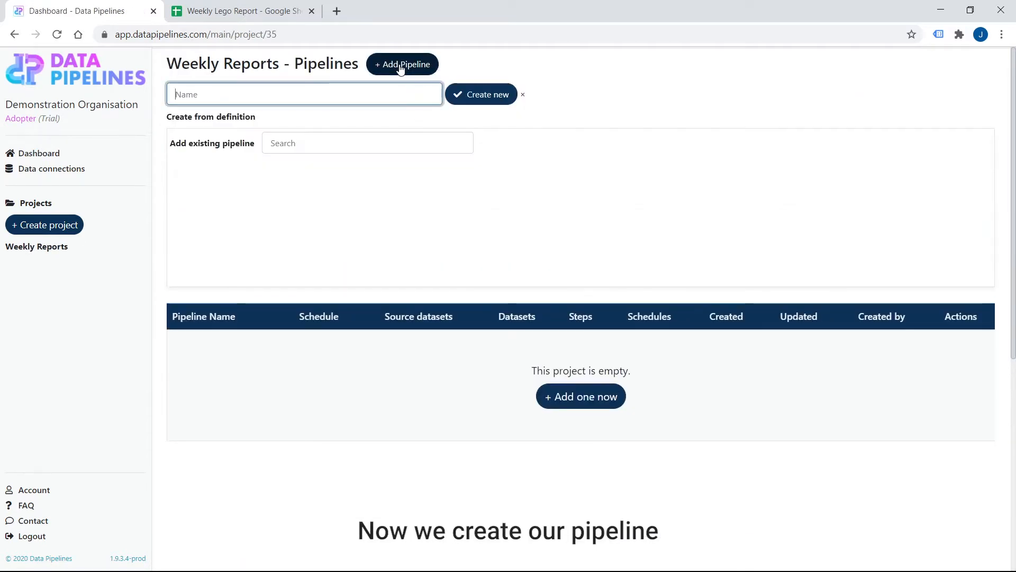
type("Weekl")
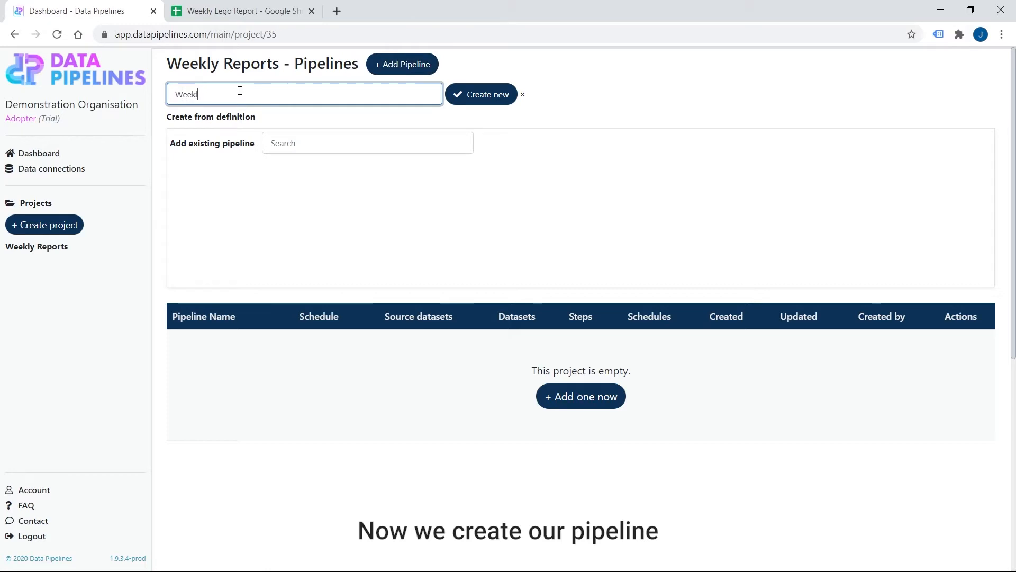
type("y Lego")
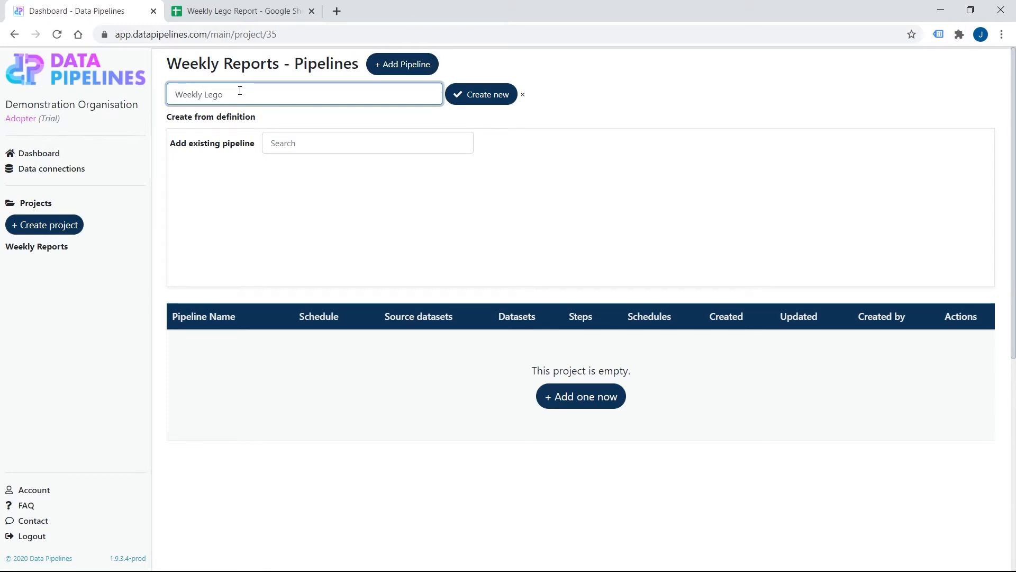
type(" S3 -")
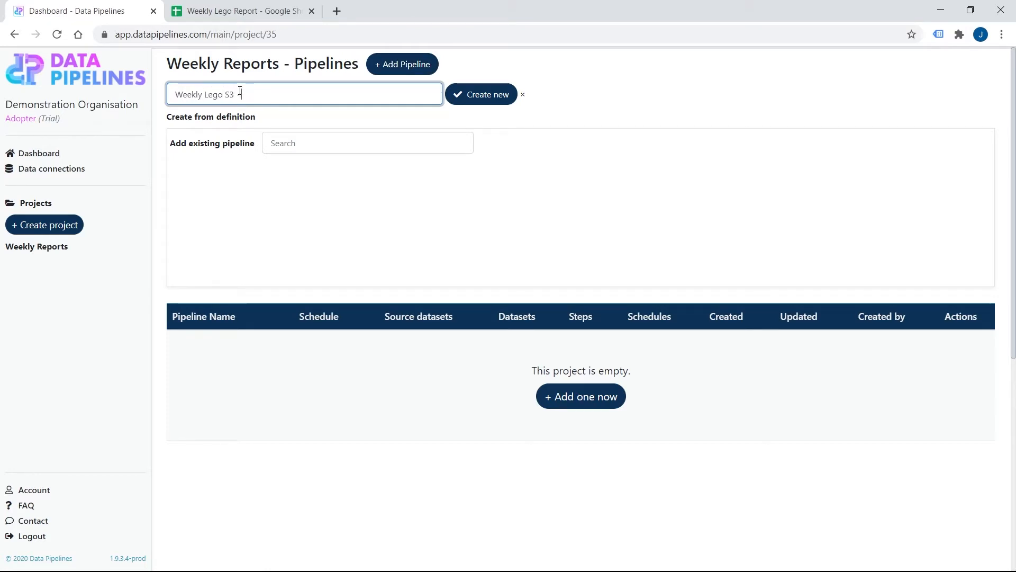
type(" GS")
left_click(485, 98)
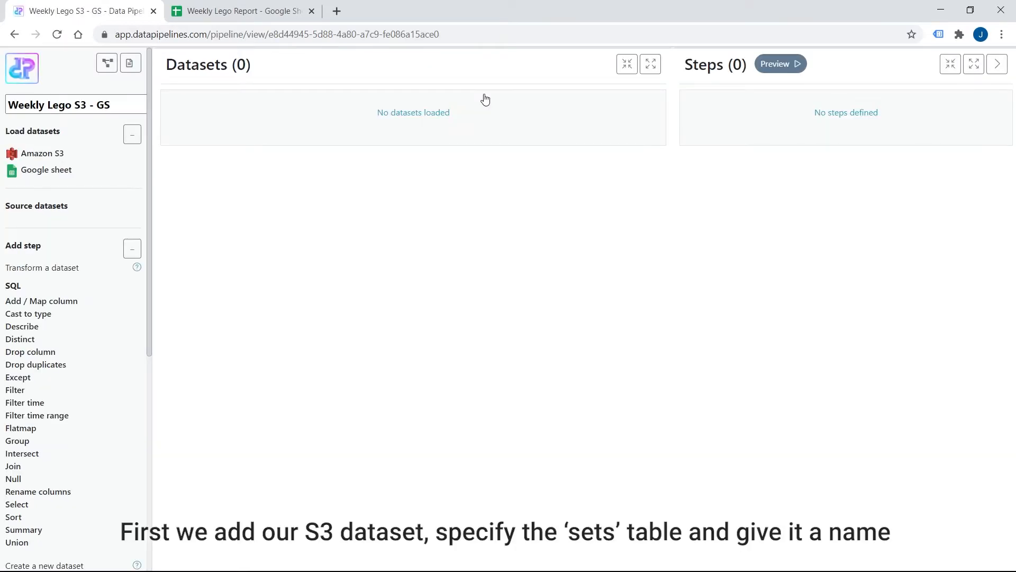
Step: Load an Amazon S3 CSV dataset named lego_data with the prefix sets, a header and 5 preview rows
left_click(45, 157)
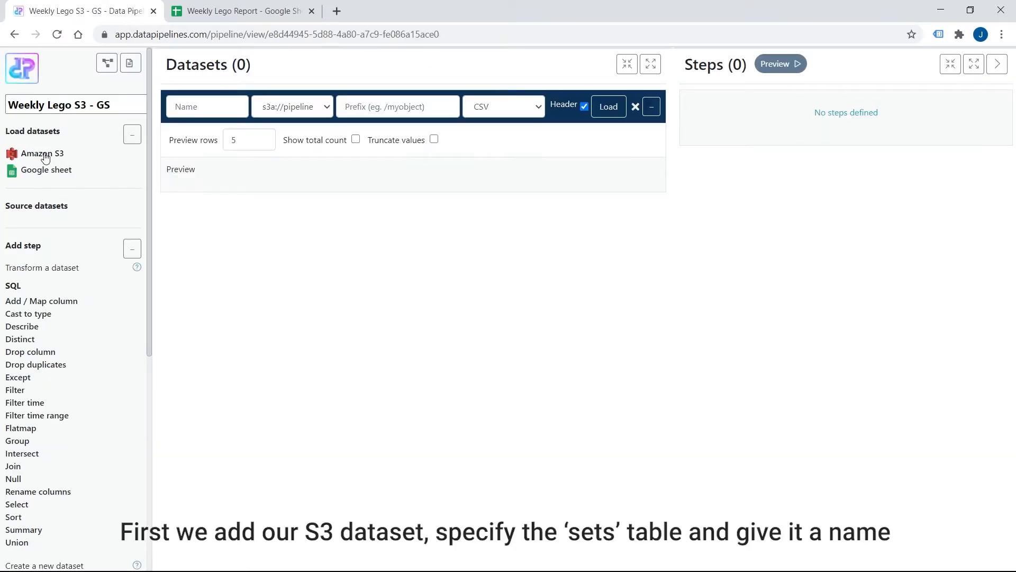
left_click(203, 111)
left_click(360, 108)
type("sets")
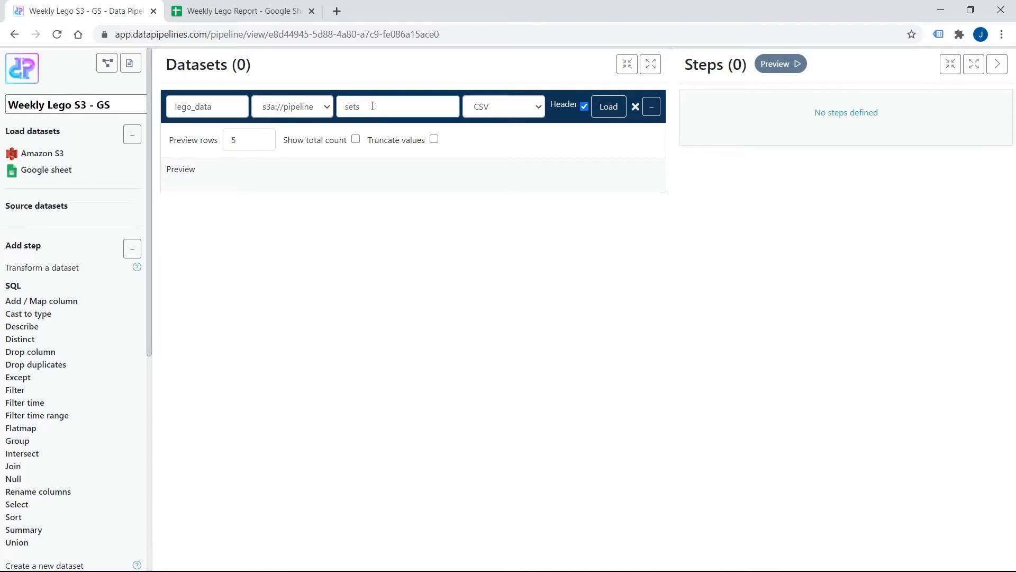
left_click(251, 143)
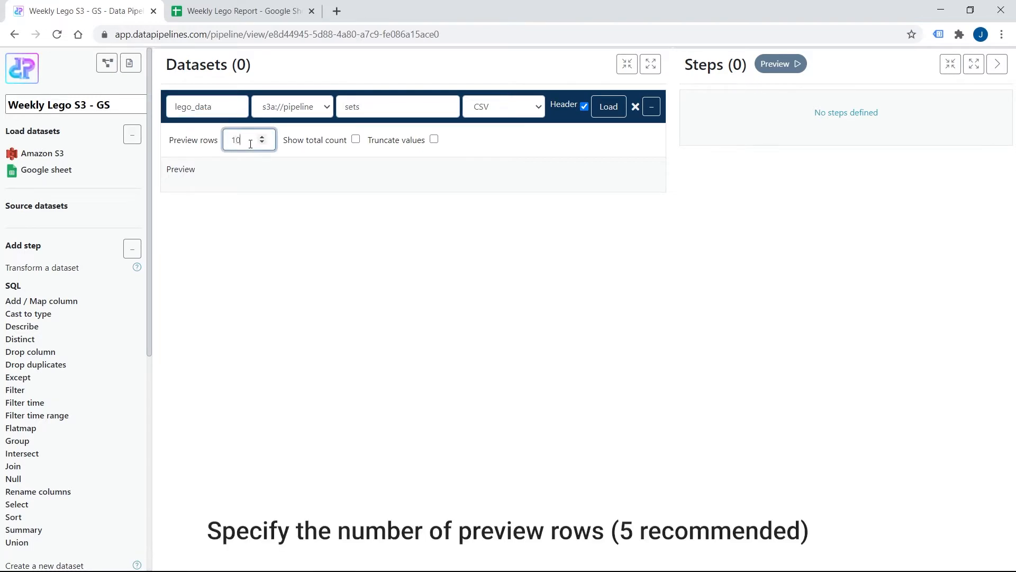
left_click(608, 108)
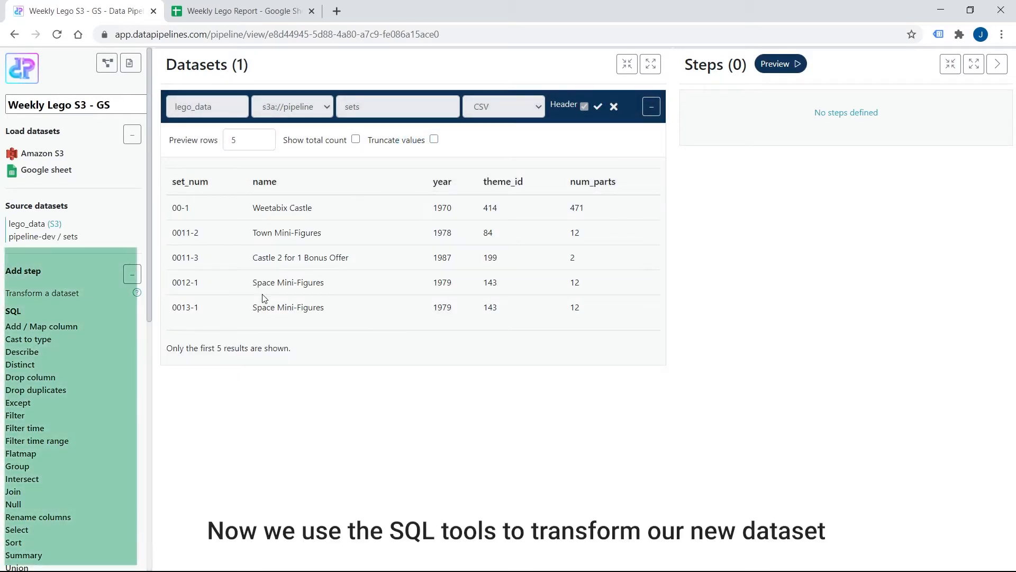
Step: Filter lego_data by time range on the year column from 01/01/1980 00:00 to 31/12/1989 23:59 and preview the result
scroll(29, 376, "down", 1)
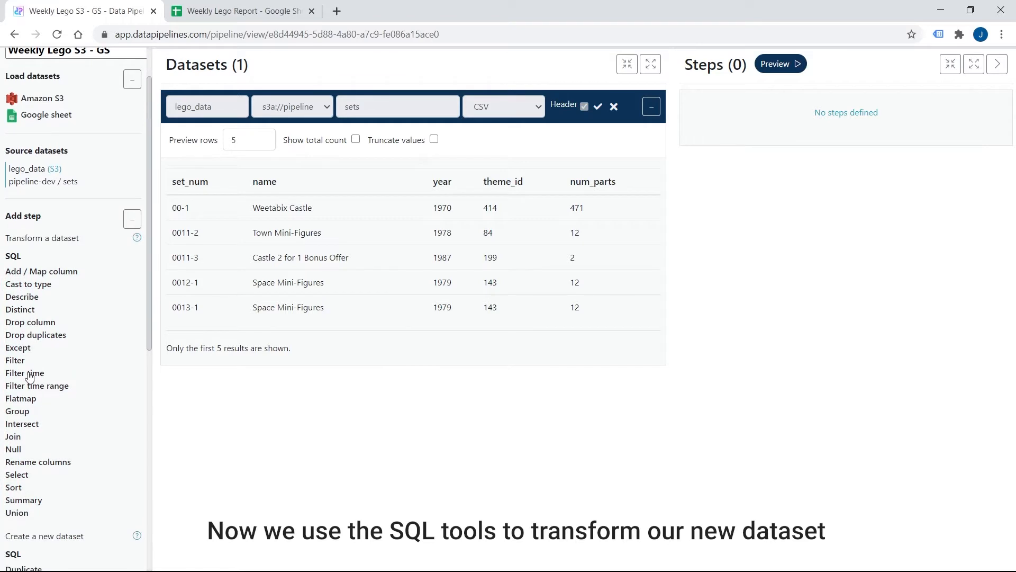
left_click(29, 388)
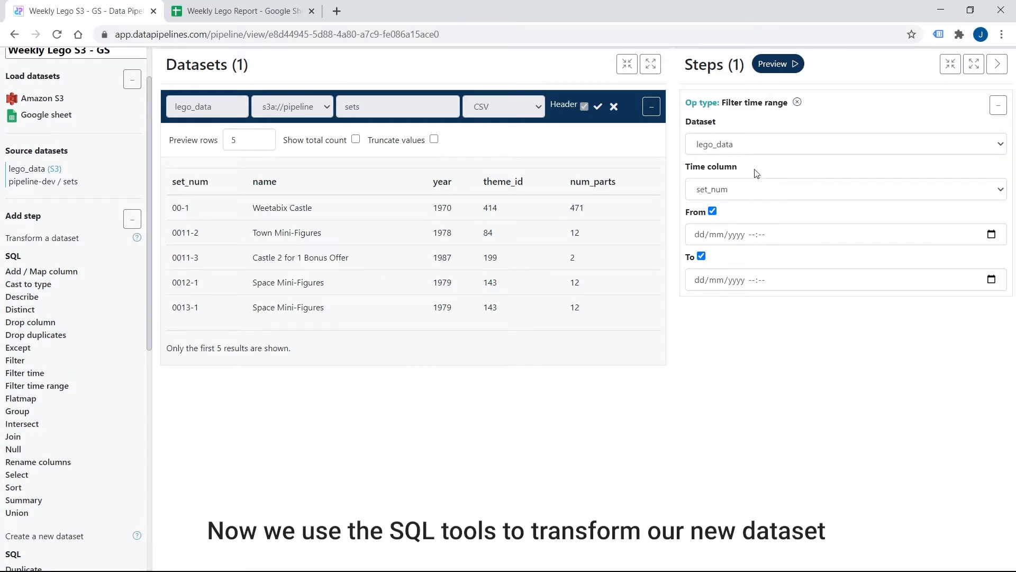
left_click(763, 191)
left_click(747, 230)
left_click(699, 239)
type("01/")
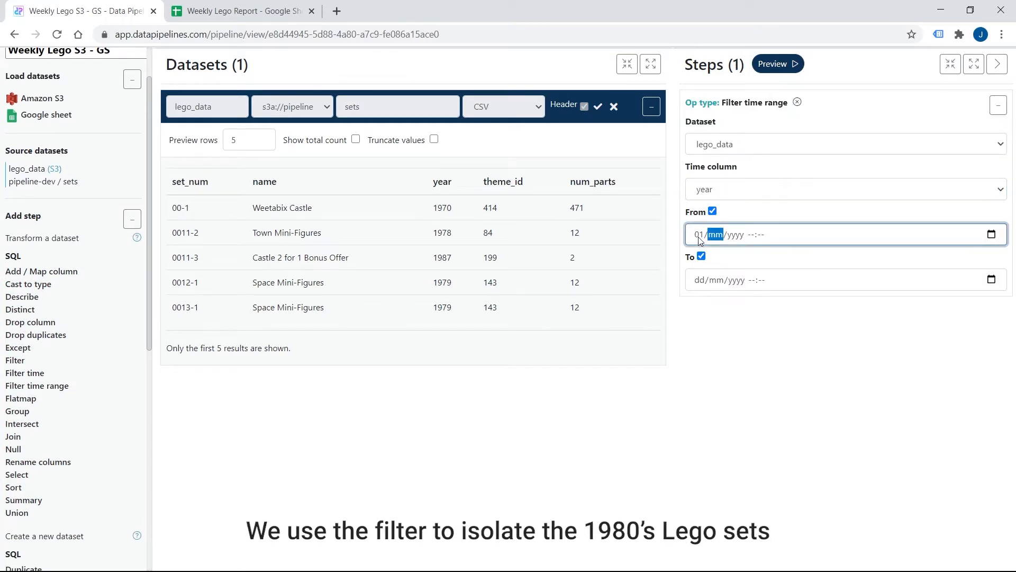
type("01/1980 00:00")
left_click(700, 280)
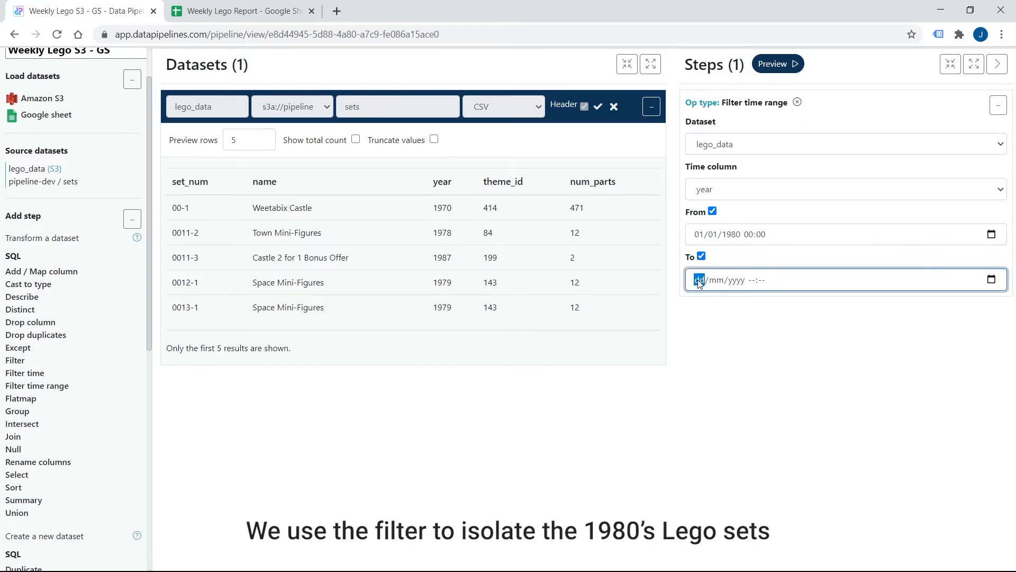
type("31/12/1989 23:59")
left_click(753, 344)
left_click(777, 64)
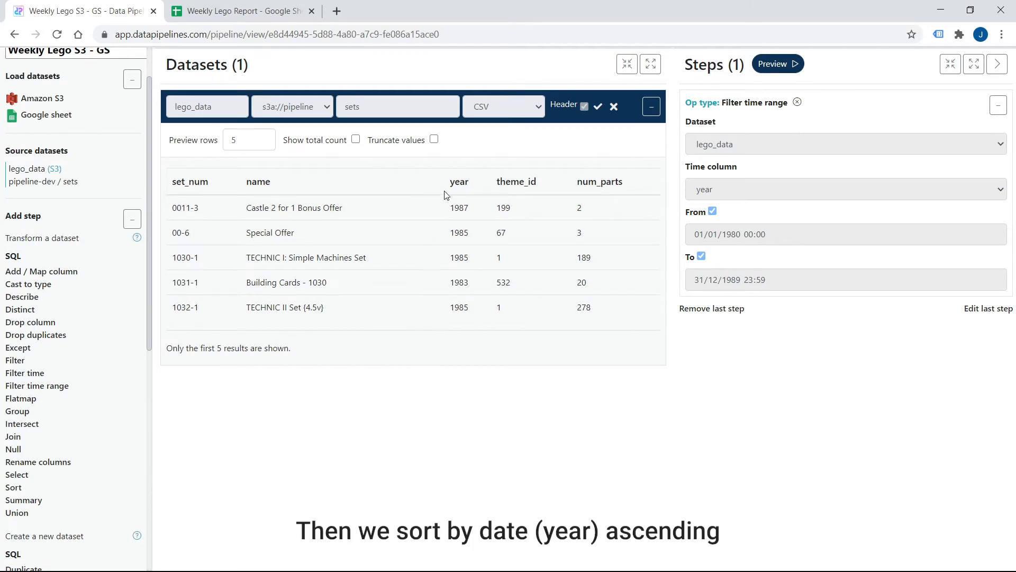
Step: Add a Sort step on lego_data by year in ascending order and preview the result
left_click(13, 487)
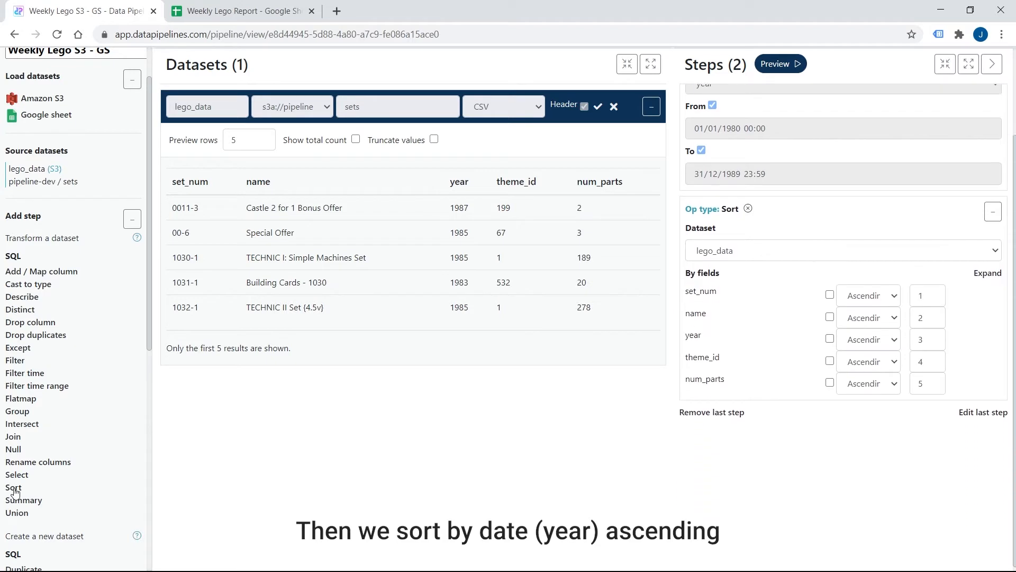
left_click(829, 333)
left_click(785, 64)
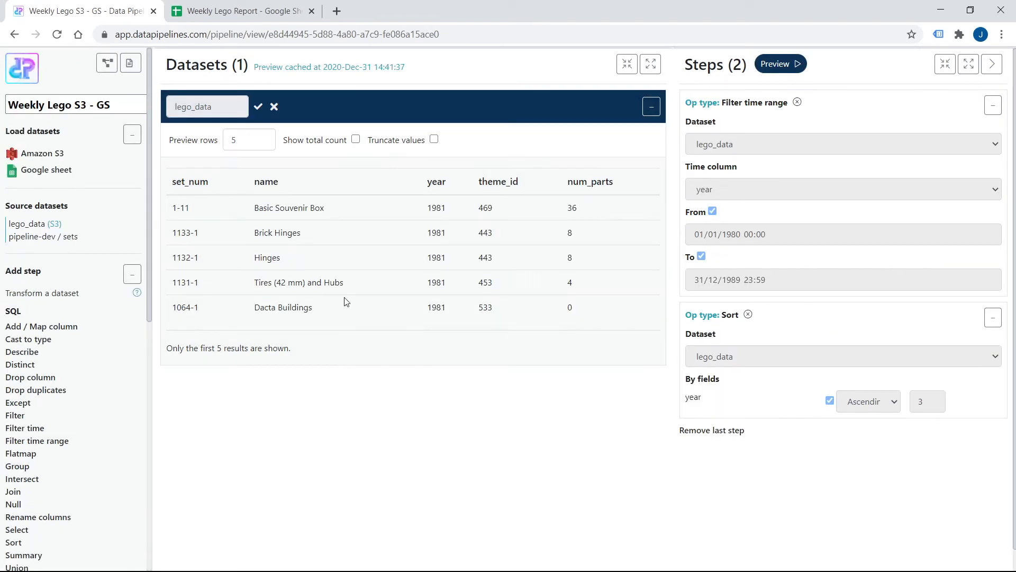
Step: Examine the structure of the pipeline in its graph, then close the graph
left_click(108, 64)
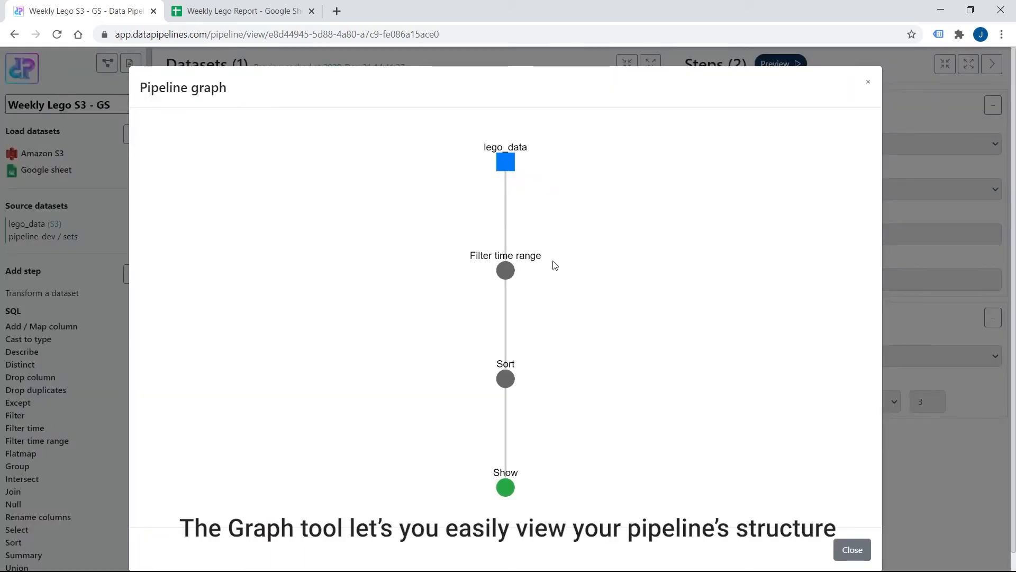
mouse_move(508, 382)
left_mouse_down()
mouse_move(561, 370)
mouse_move(486, 354)
mouse_move(520, 381)
left_mouse_up()
scroll(627, 388, "down", 5)
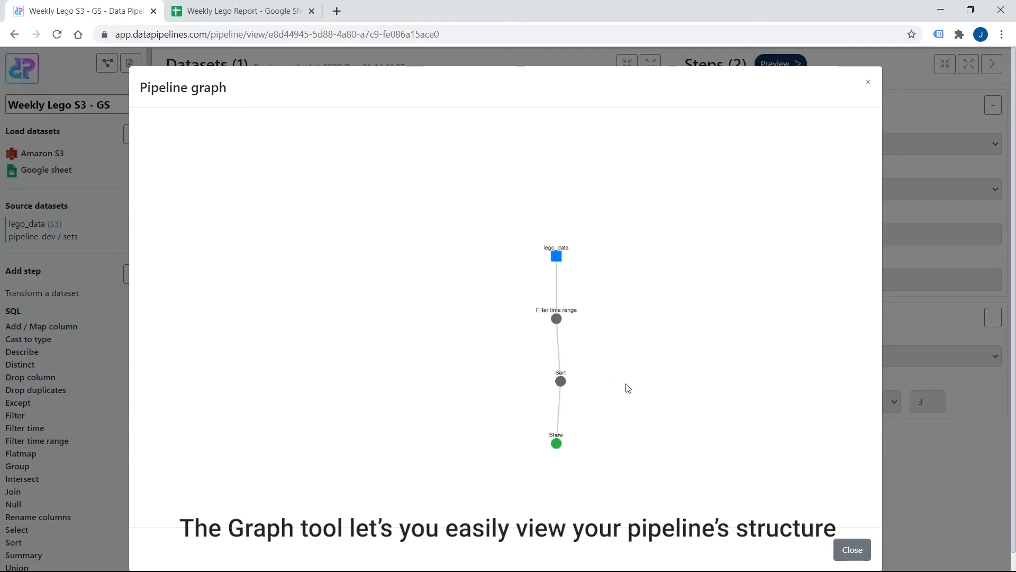
scroll(628, 388, "up", 5)
key("Escape")
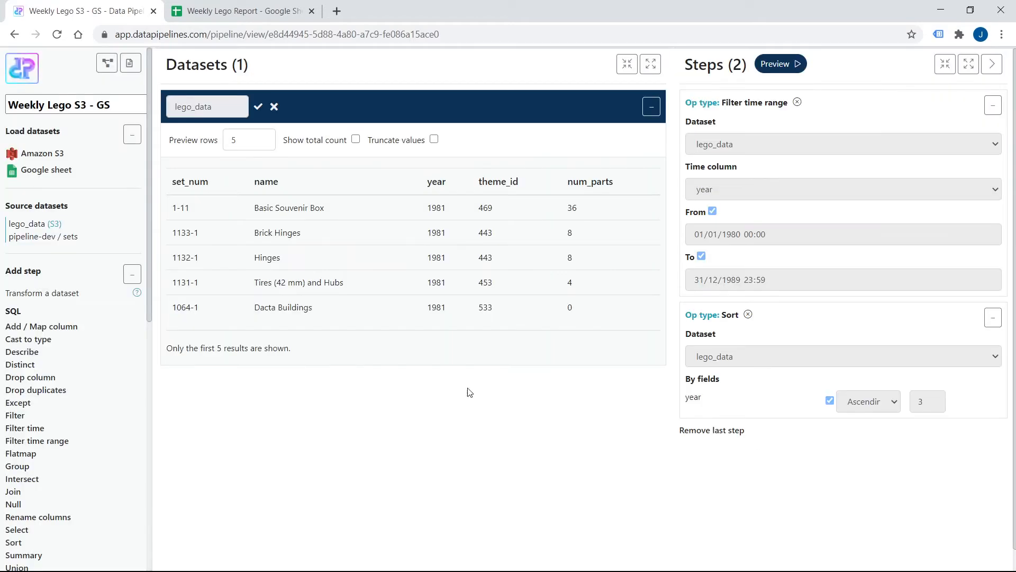
Step: Write the lego_data dataset with headers to the Weekly Report connection, using the worksheet name Manual Write Test
scroll(70, 401, "down", 7)
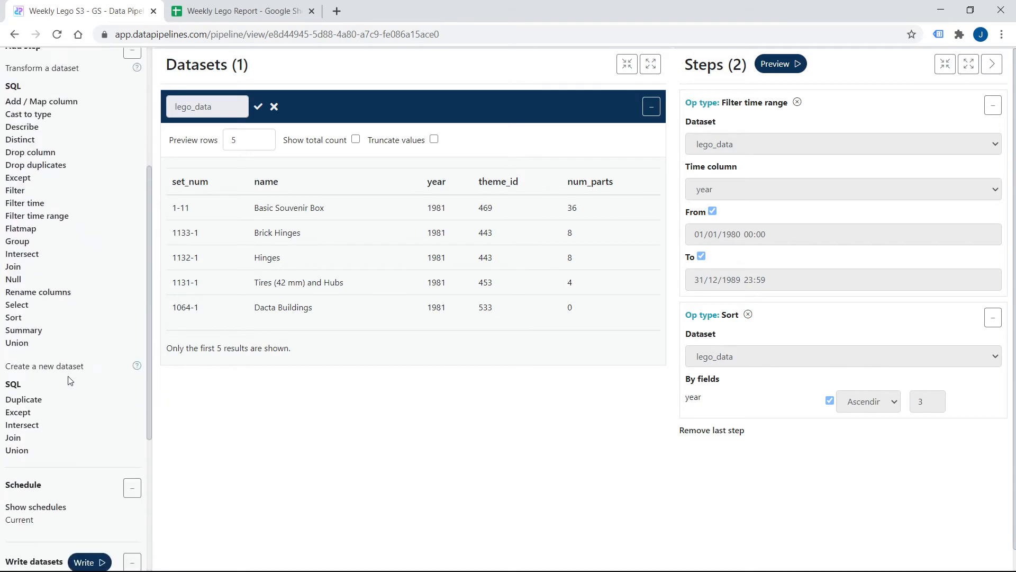
scroll(70, 380, "down", 2)
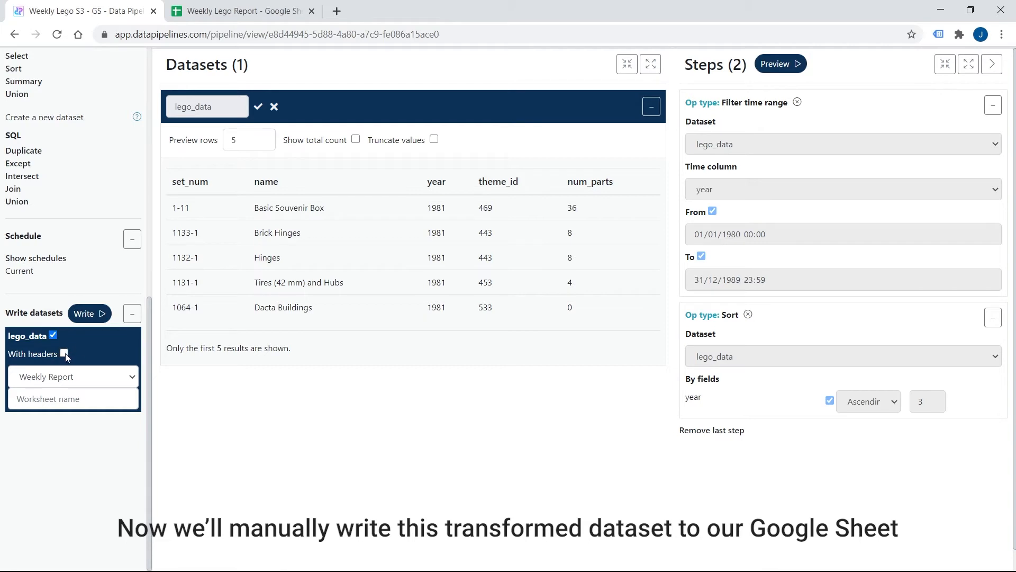
left_click(73, 400)
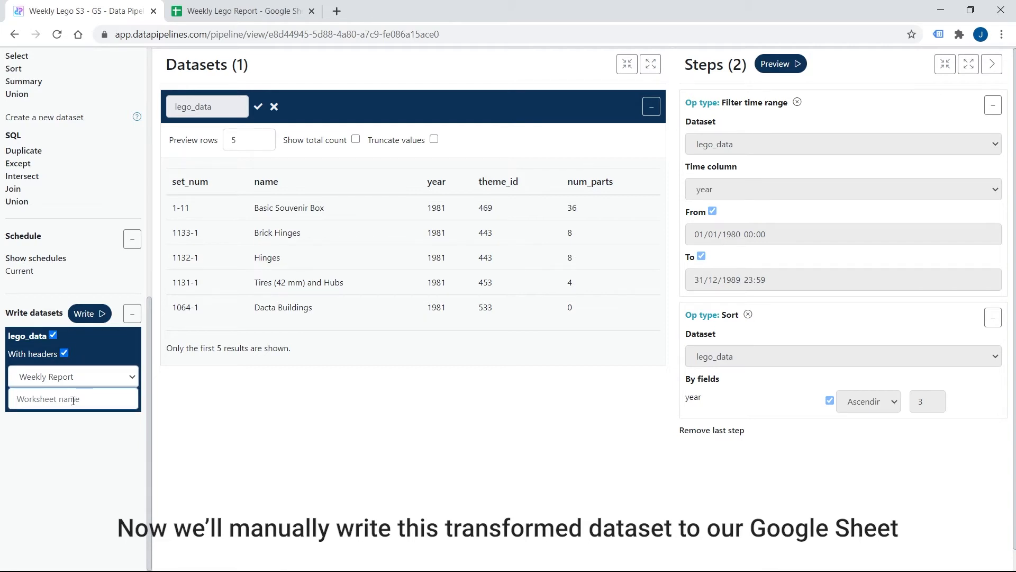
type("Manual Write Test")
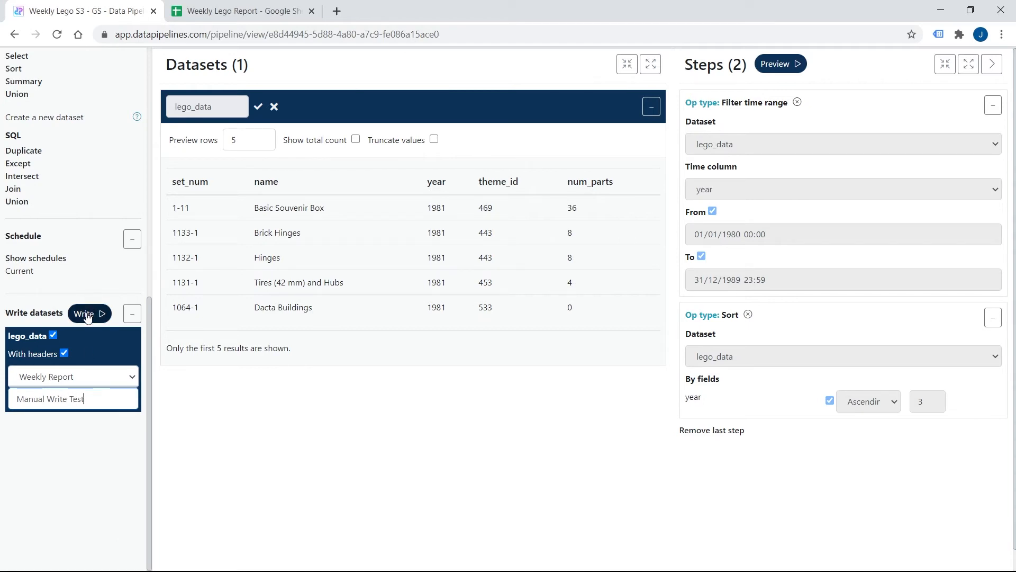
left_click(88, 313)
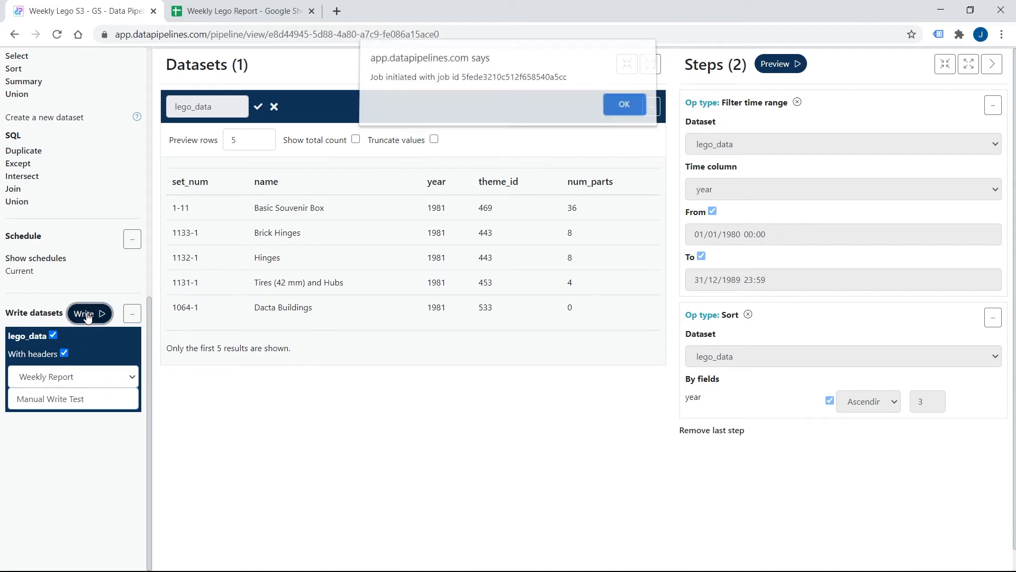
left_click(615, 107)
Step: Switch to the Weekly Lego Report spreadsheet in Google Sheets and examine the rows in the Manual Write Test worksheet
left_click(199, 13)
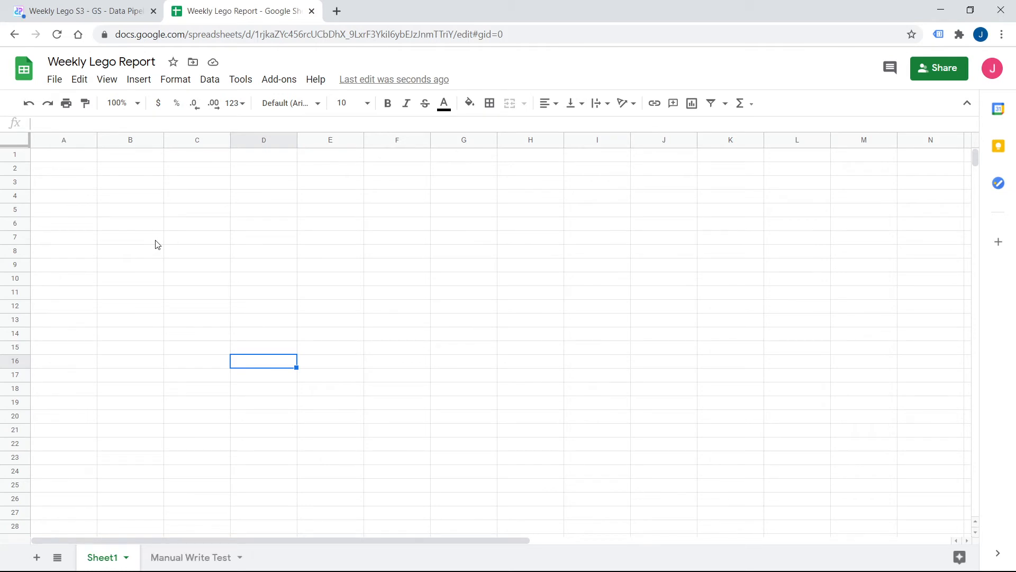
left_click(184, 558)
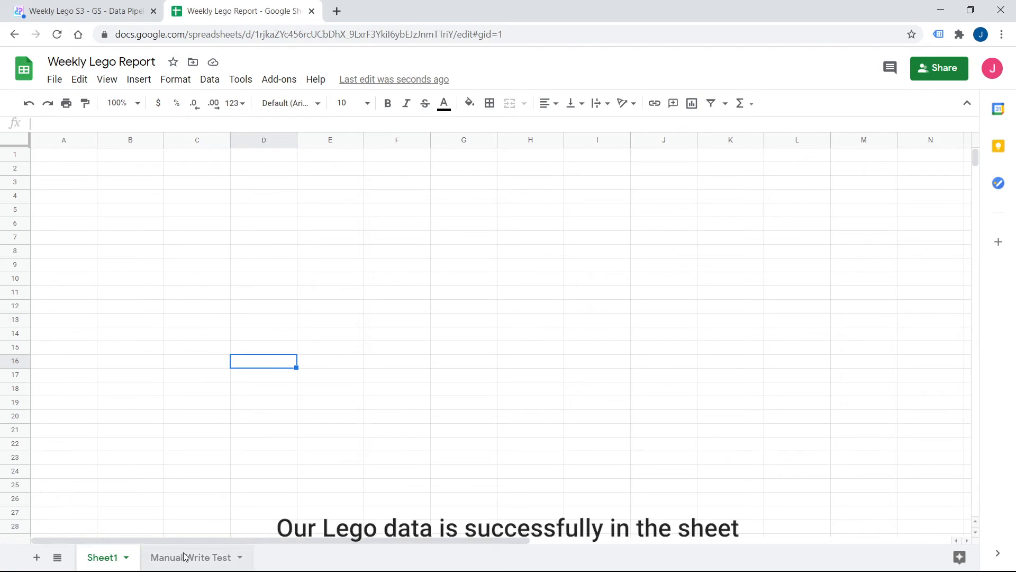
scroll(132, 281, "down", 5)
scroll(131, 280, "down", 20)
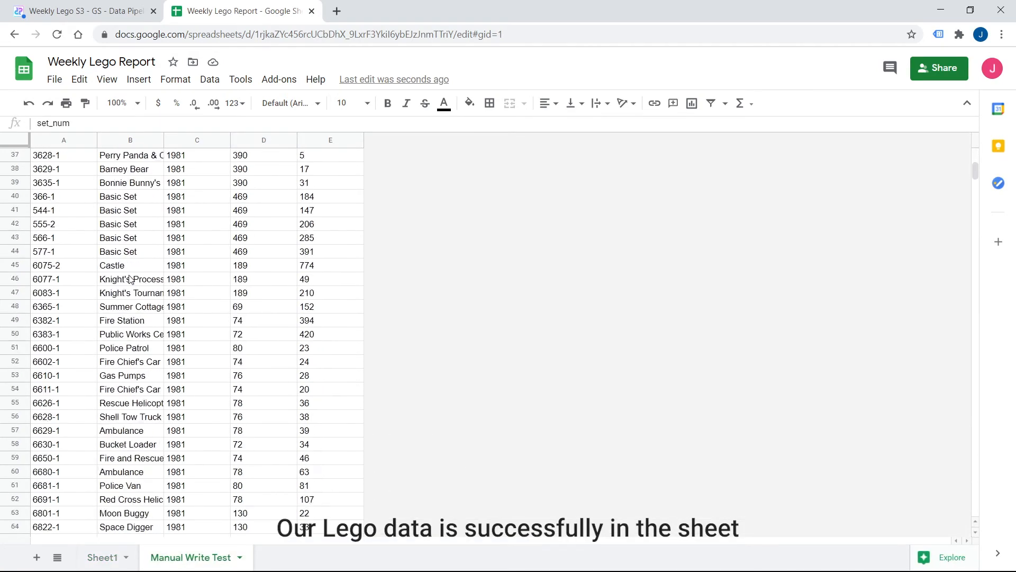
scroll(131, 280, "down", 5)
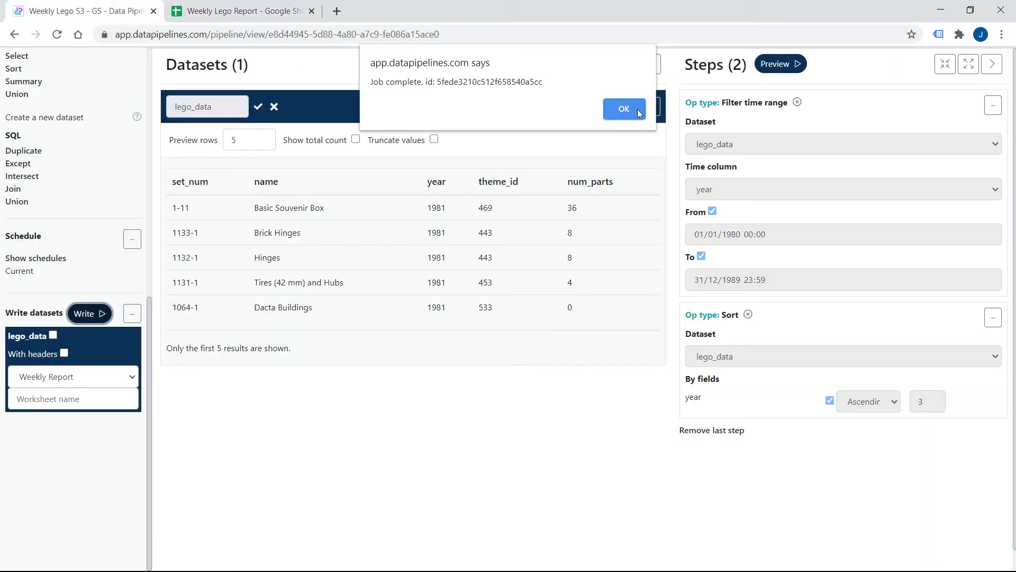
Step: Back in Data Pipelines, create a schedule named Weekly Lego Report S3/GS for the Weekly Lego S3 - GS pipeline in Weekly Reports
left_click(639, 113)
left_click(19, 72)
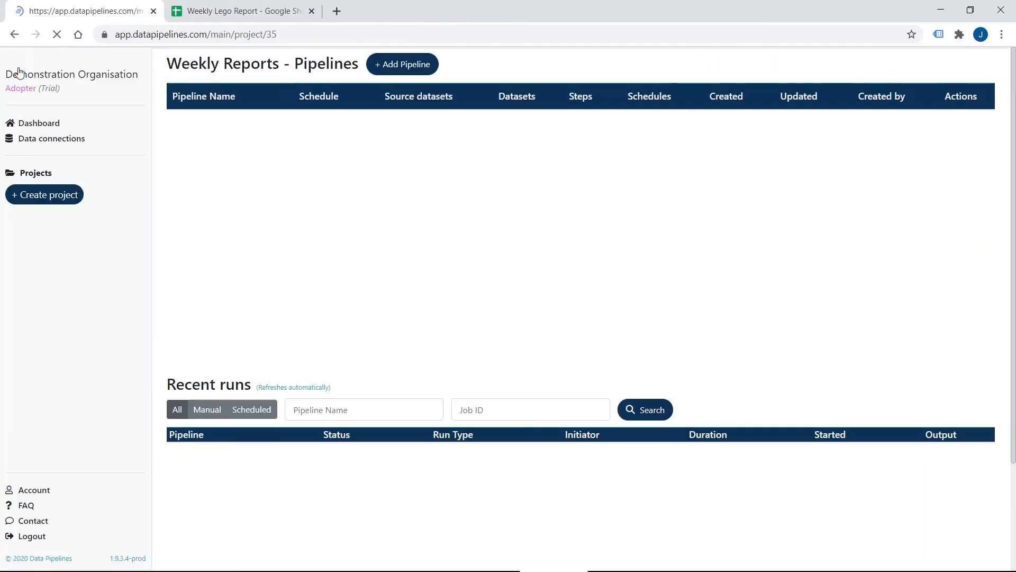
left_click(36, 252)
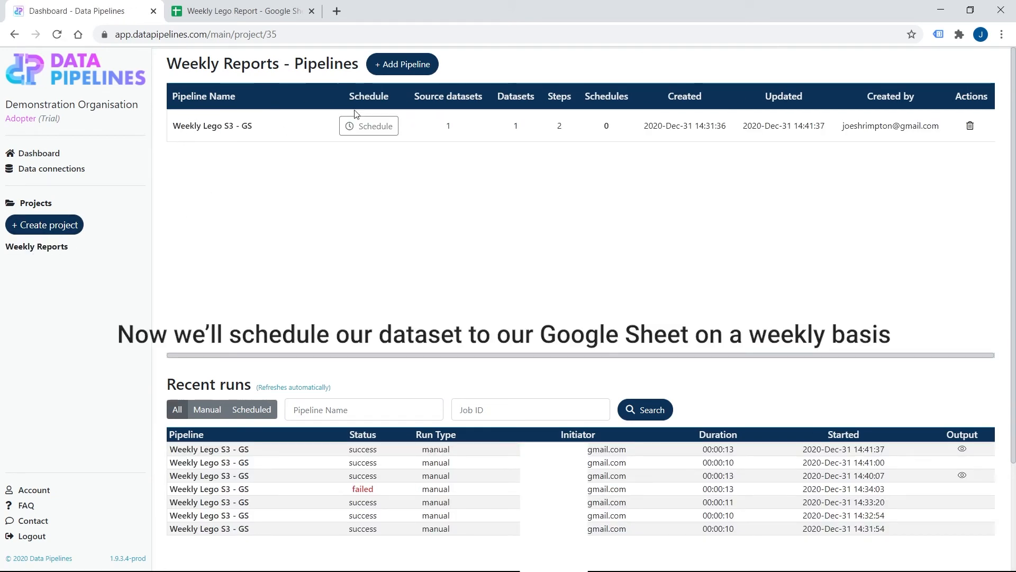
left_click(385, 127)
left_click(472, 65)
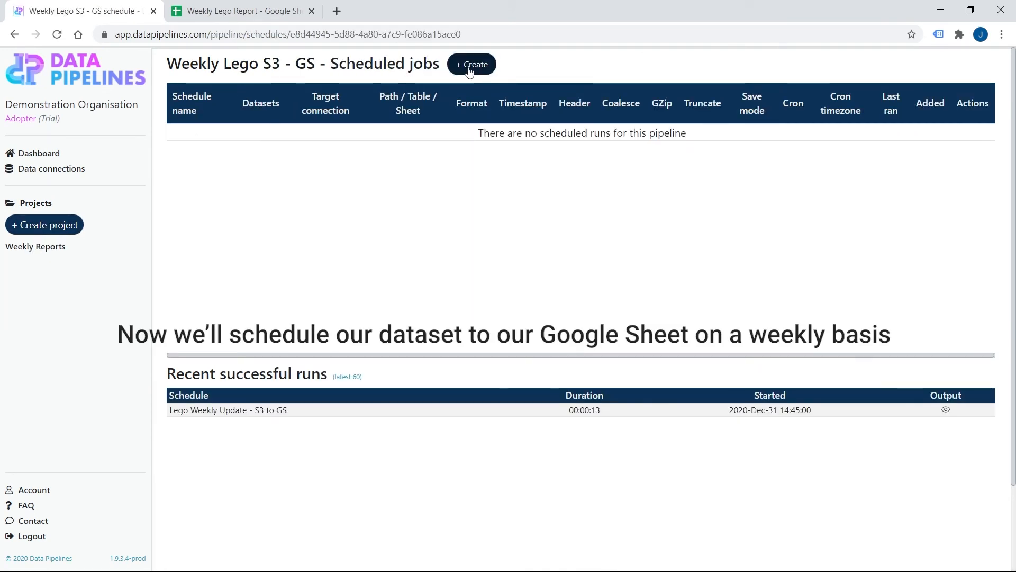
left_click(266, 127)
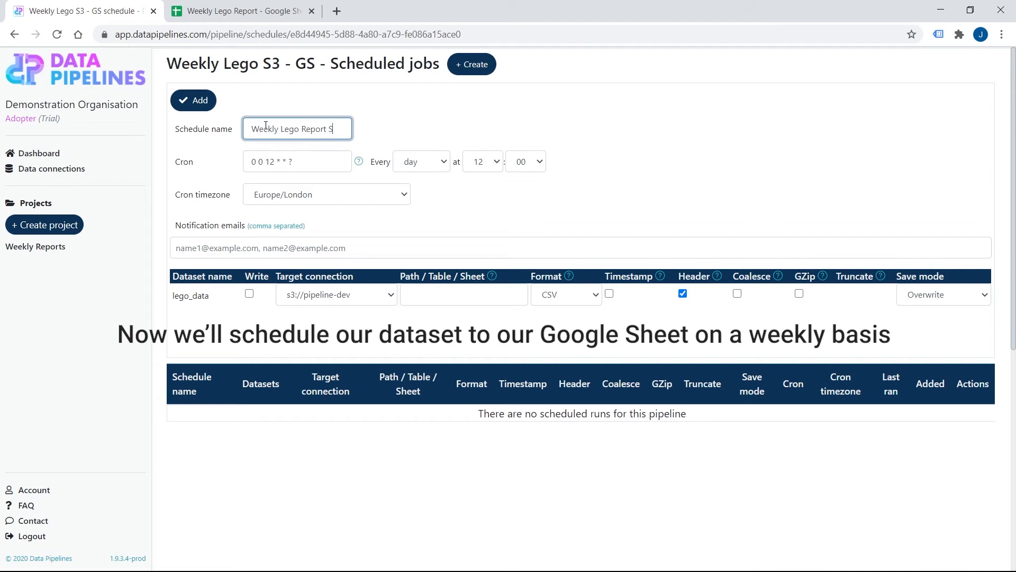
type("Weekly Lego Report S3/GS")
left_click(452, 114)
Step: Set the schedule to run every week on Monday at 07:00
left_click(427, 169)
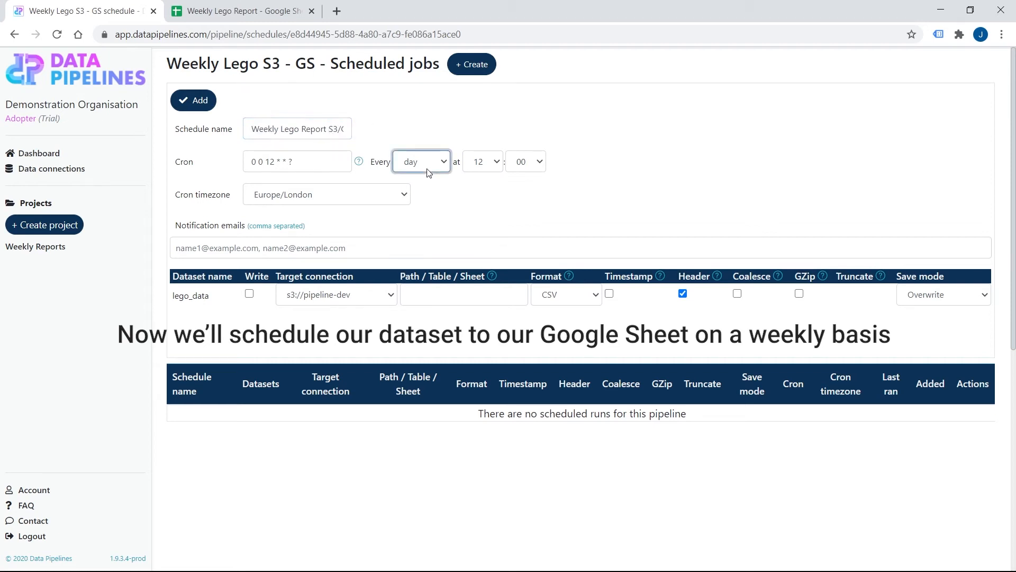
left_click(436, 219)
left_click(512, 169)
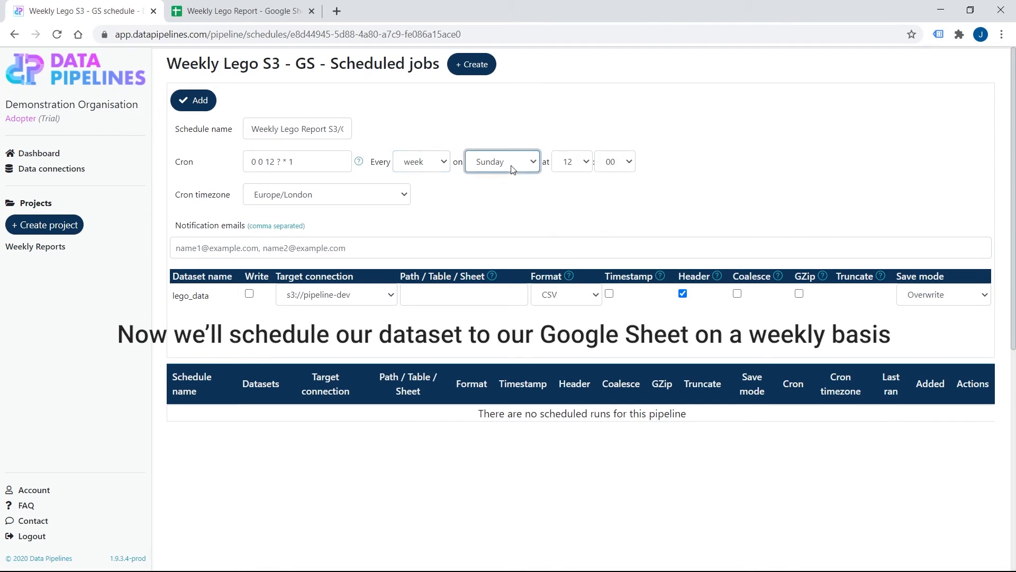
left_click(515, 193)
left_click(584, 164)
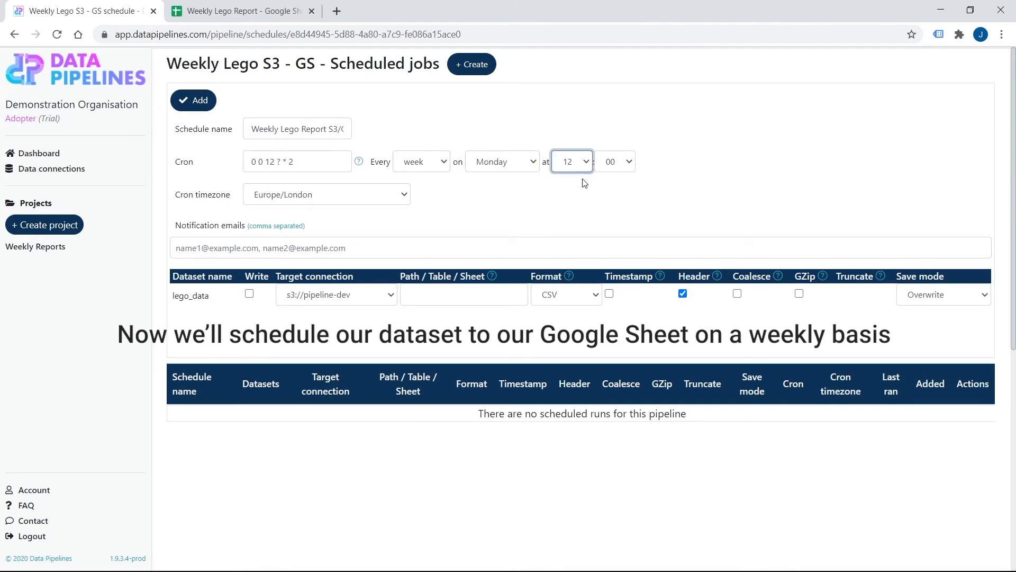
left_click(570, 259)
Step: Enable writing lego_data to the Weekly Report target connection and add the schedule
left_click(250, 294)
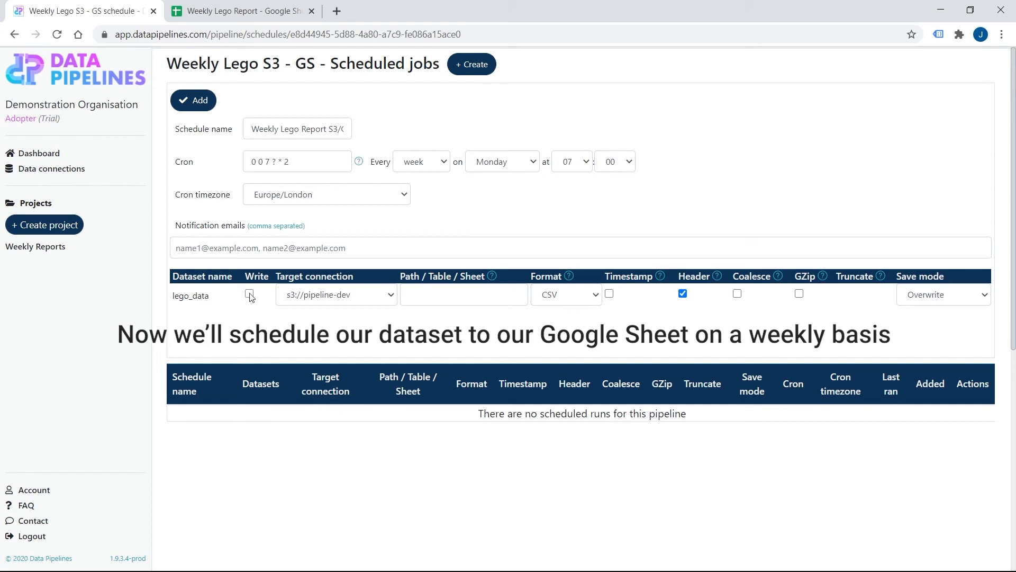
left_click(360, 301)
left_click(349, 364)
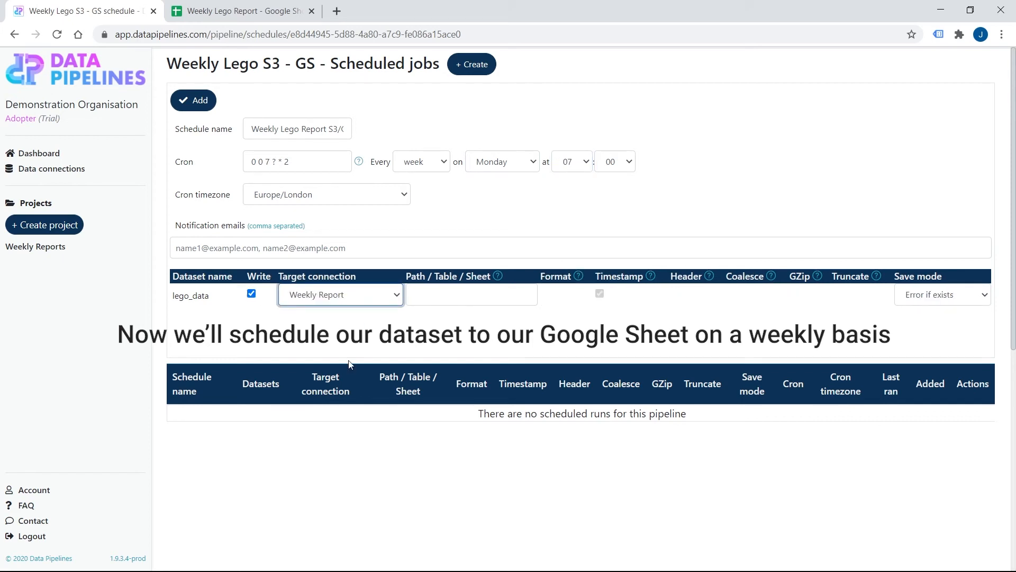
left_click(195, 105)
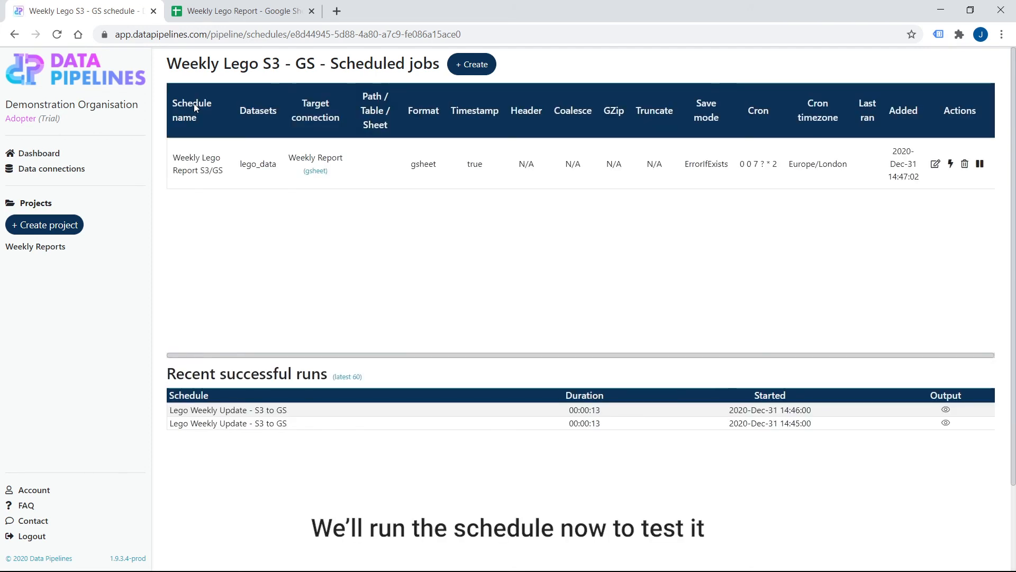
Step: Run the Weekly Lego Report S3/GS schedule immediately
left_click(951, 164)
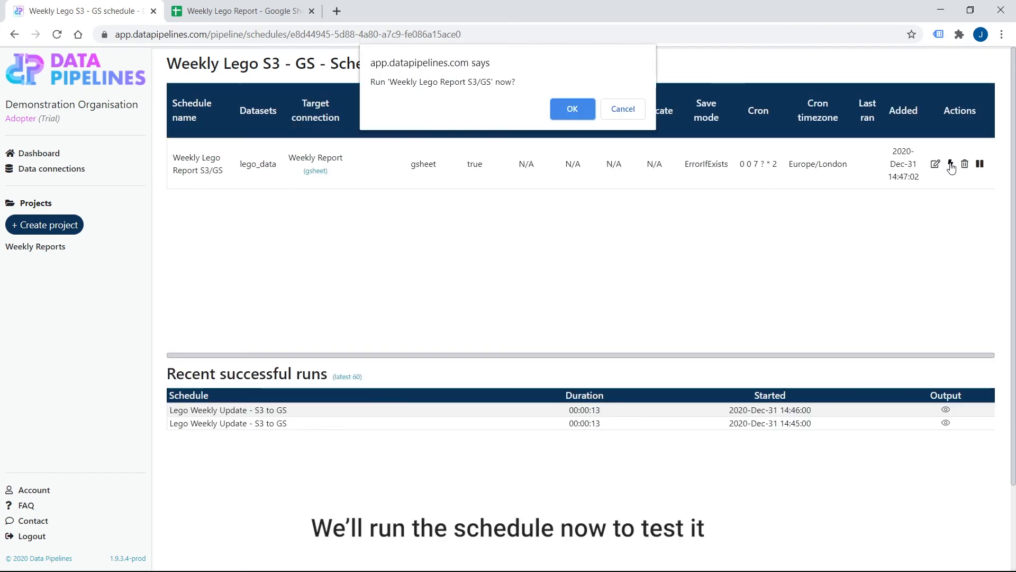
left_click(577, 110)
Step: Switch to the Weekly Lego Report spreadsheet in Google Sheets and examine the rows in the new timestamped worksheet
left_click(251, 11)
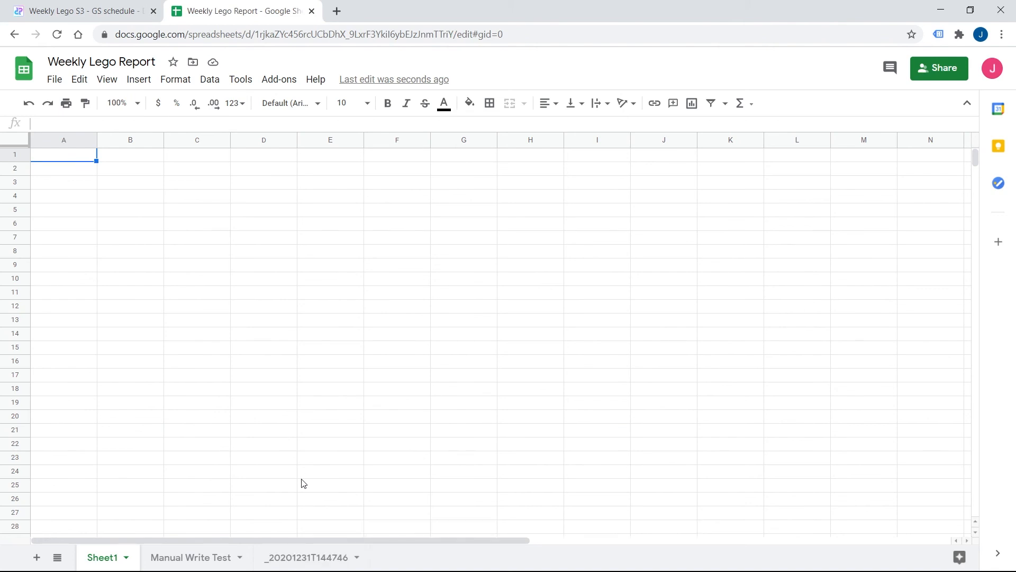
left_click(308, 559)
scroll(148, 278, "down", 20)
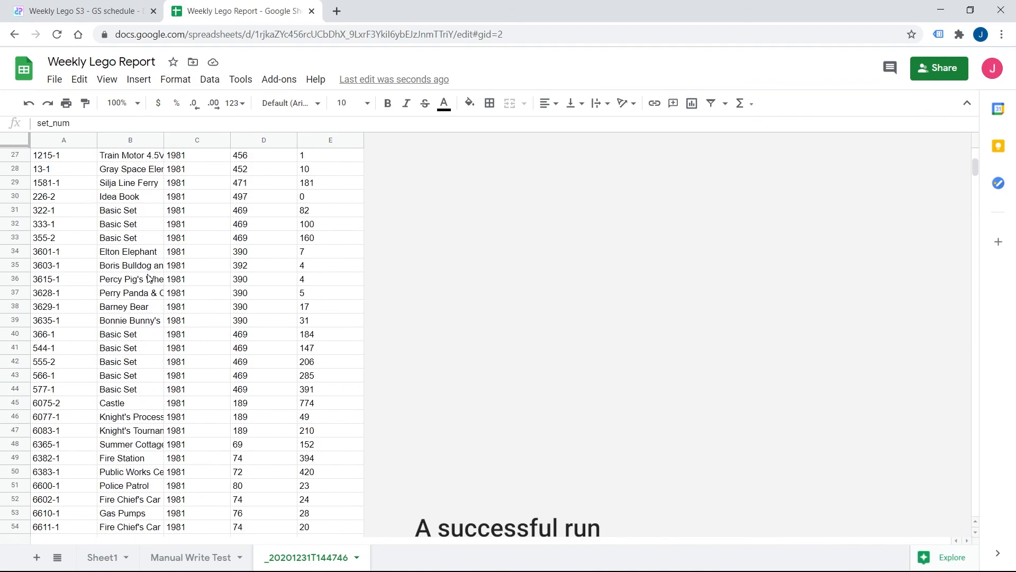
scroll(148, 278, "up", 20)
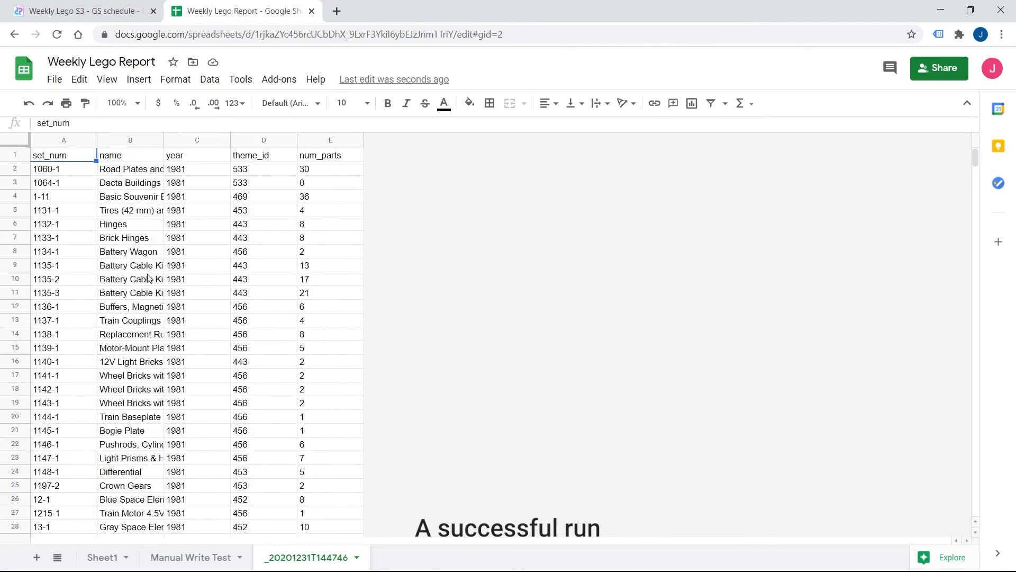